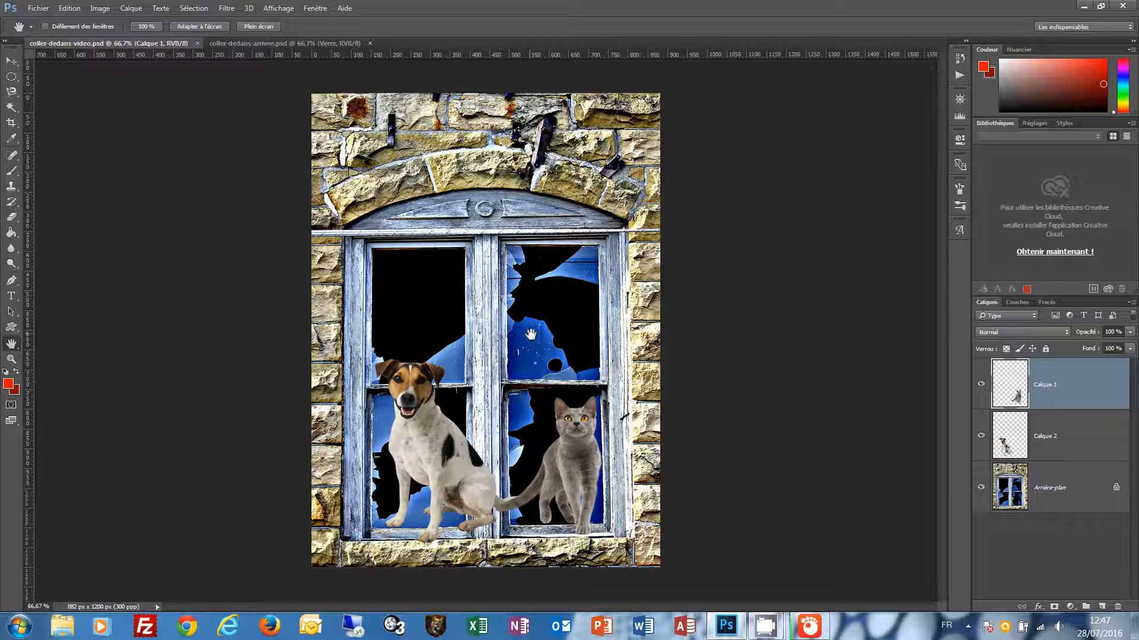
Step: Close the finished example coller-dedans-arrivee.psd after viewing it, and hide the cat and dog layers, Calque 1 and Calque 2
{"action": "left_click", "coordinate": [260, 47]}
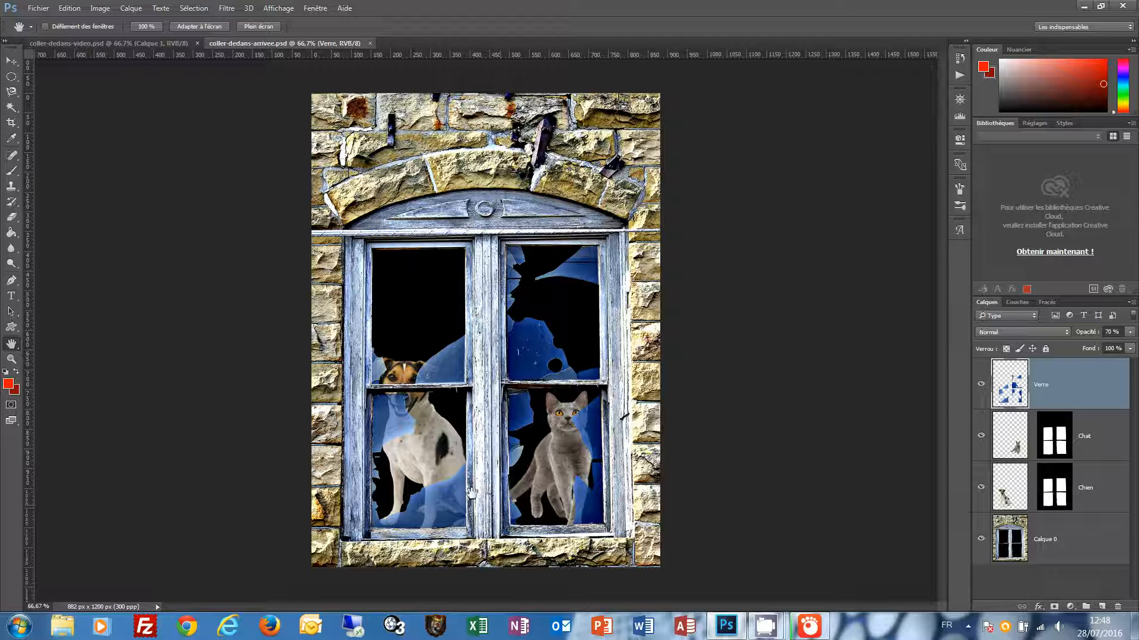
{"action": "left_click", "coordinate": [369, 43]}
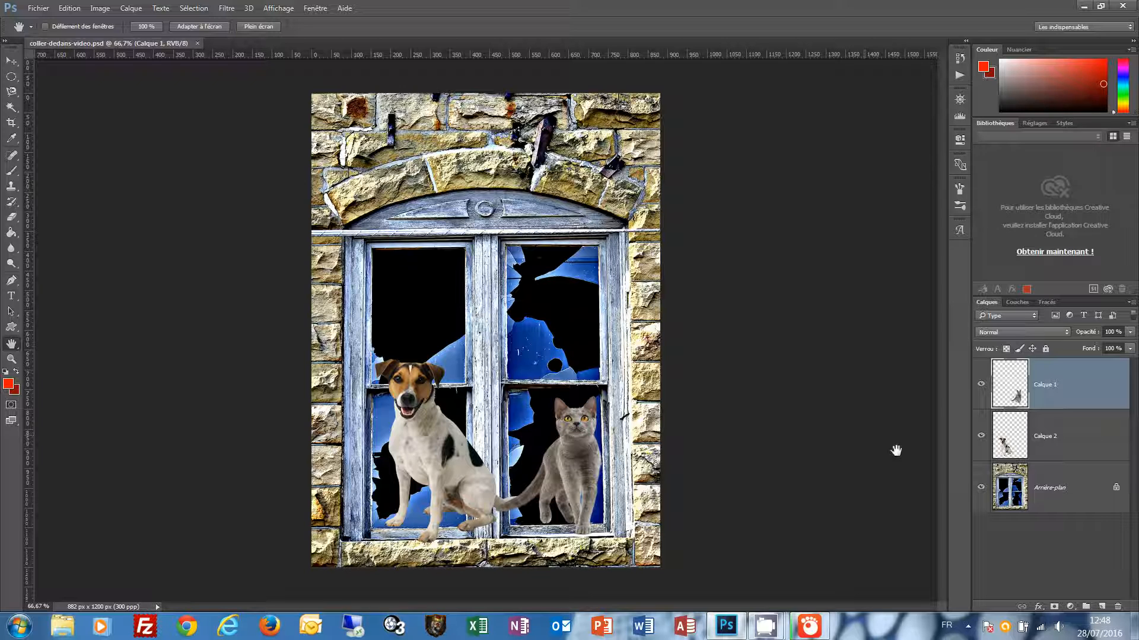
{"action": "left_click_drag", "start_coordinate": [981, 386], "coordinate": [982, 437]}
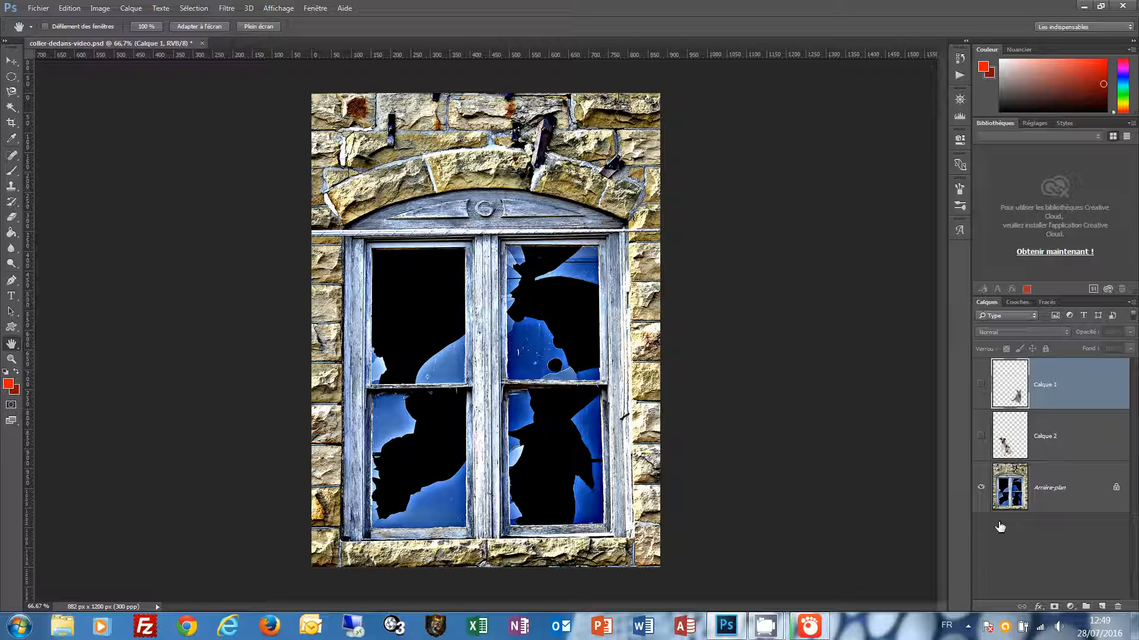
Step: Try to outline the glass shards in the upper-right windowpane with the Magnetic Lasso, and discard the selection
{"action": "left_click", "coordinate": [12, 358]}
{"action": "left_click", "coordinate": [543, 297]}
{"action": "left_click", "coordinate": [580, 331]}
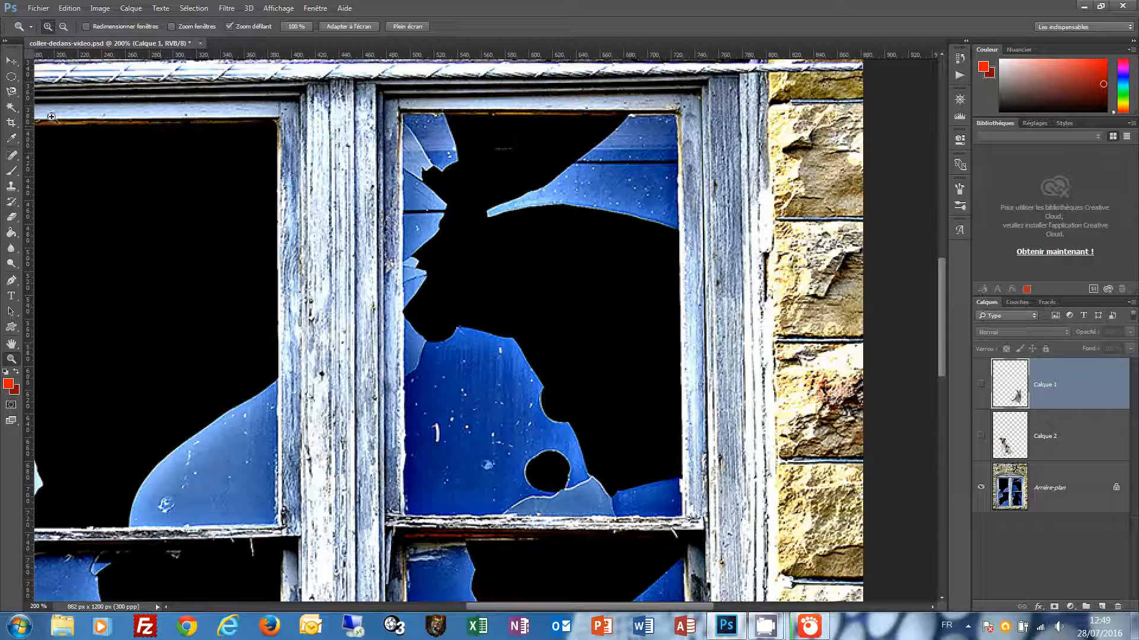
{"action": "left_click", "coordinate": [13, 98]}
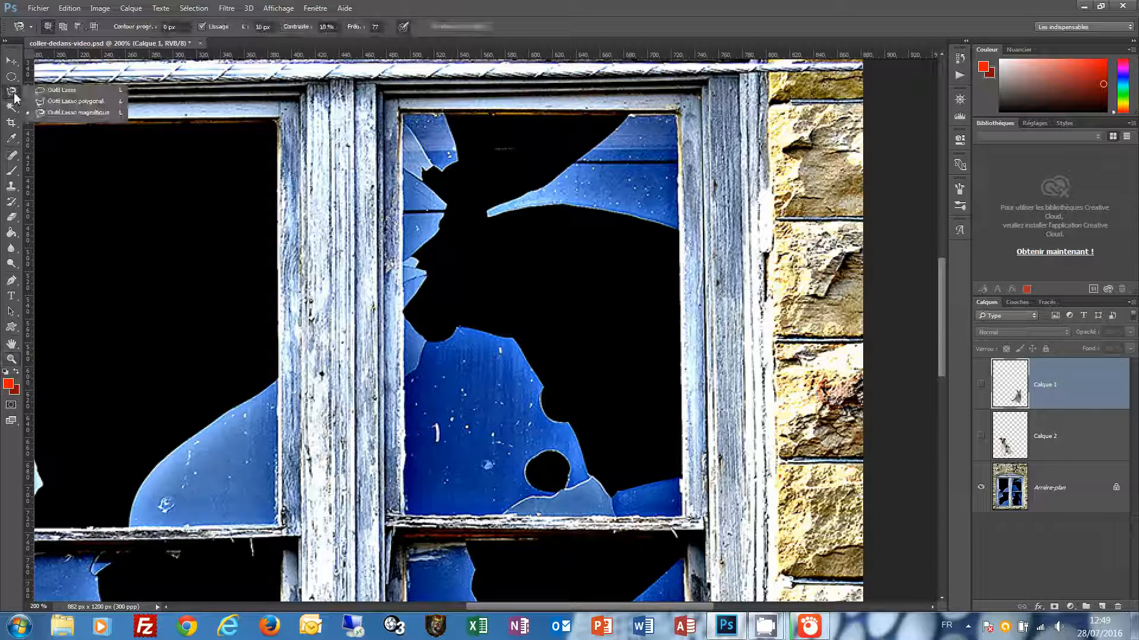
{"action": "left_click", "coordinate": [85, 116]}
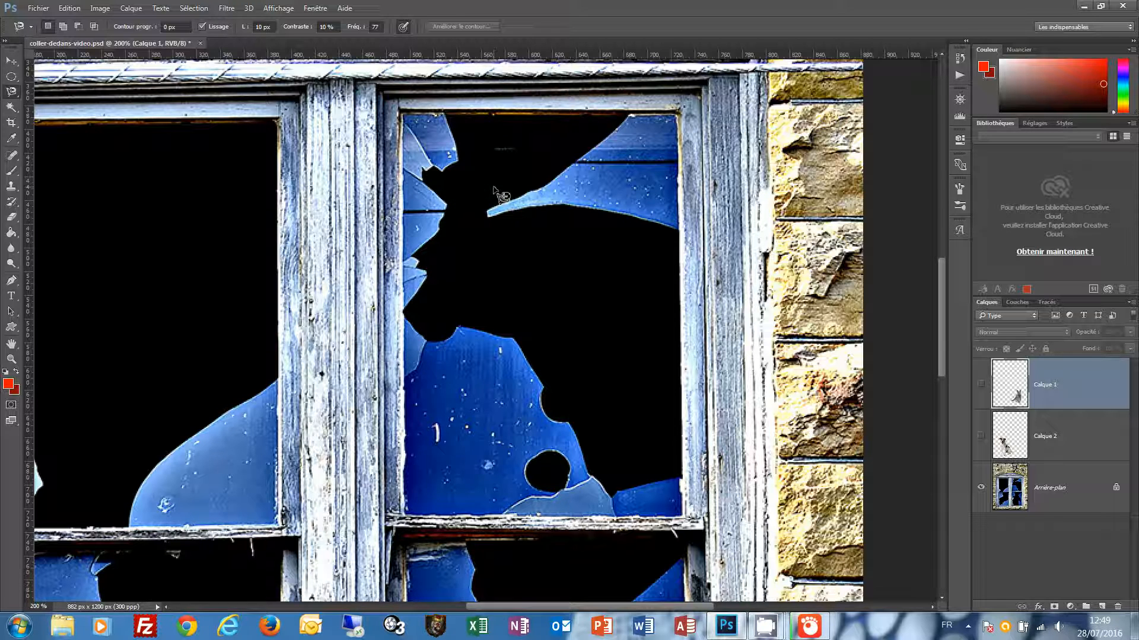
{"action": "left_click", "coordinate": [380, 28]}
{"action": "left_click", "coordinate": [625, 120]}
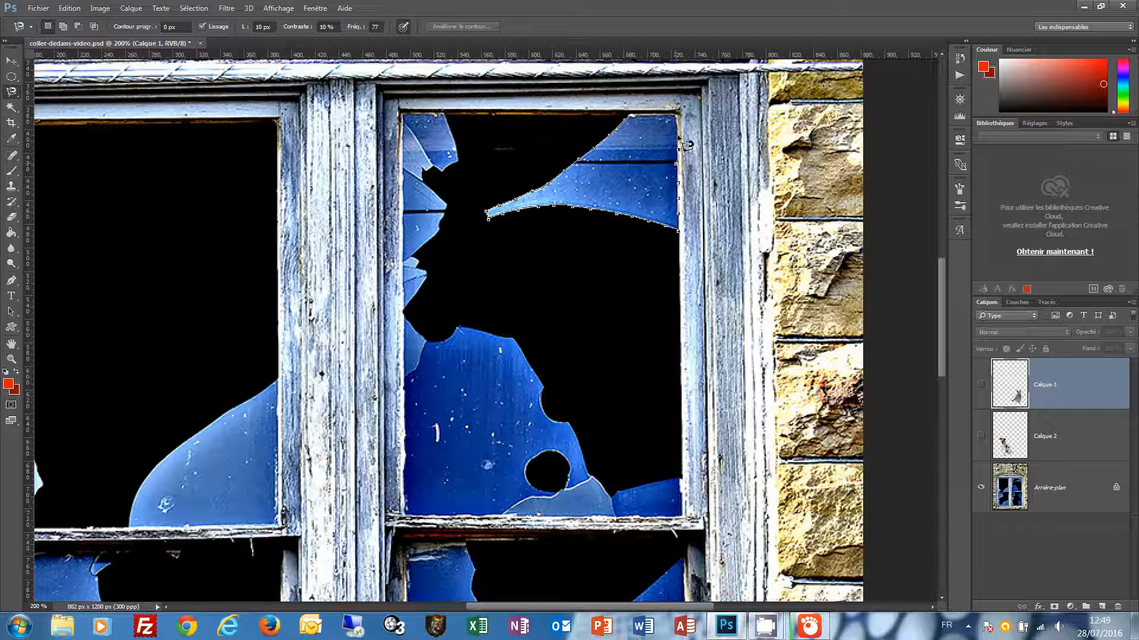
{"action": "left_click", "coordinate": [629, 125]}
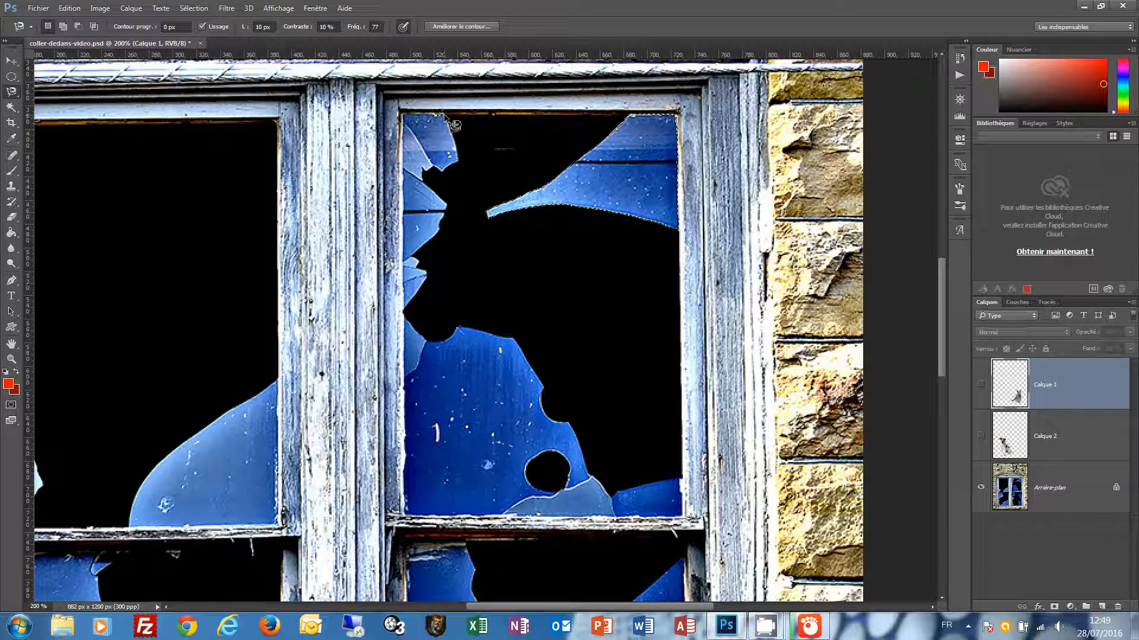
{"action": "key", "text": "shift"}
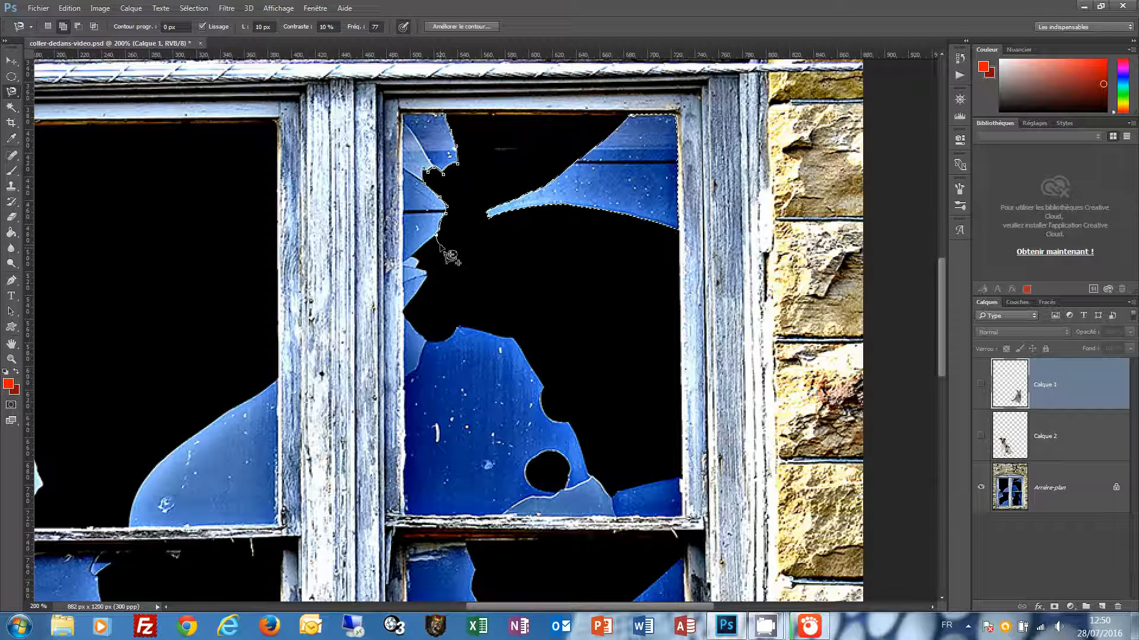
{"action": "key", "text": "Escape"}
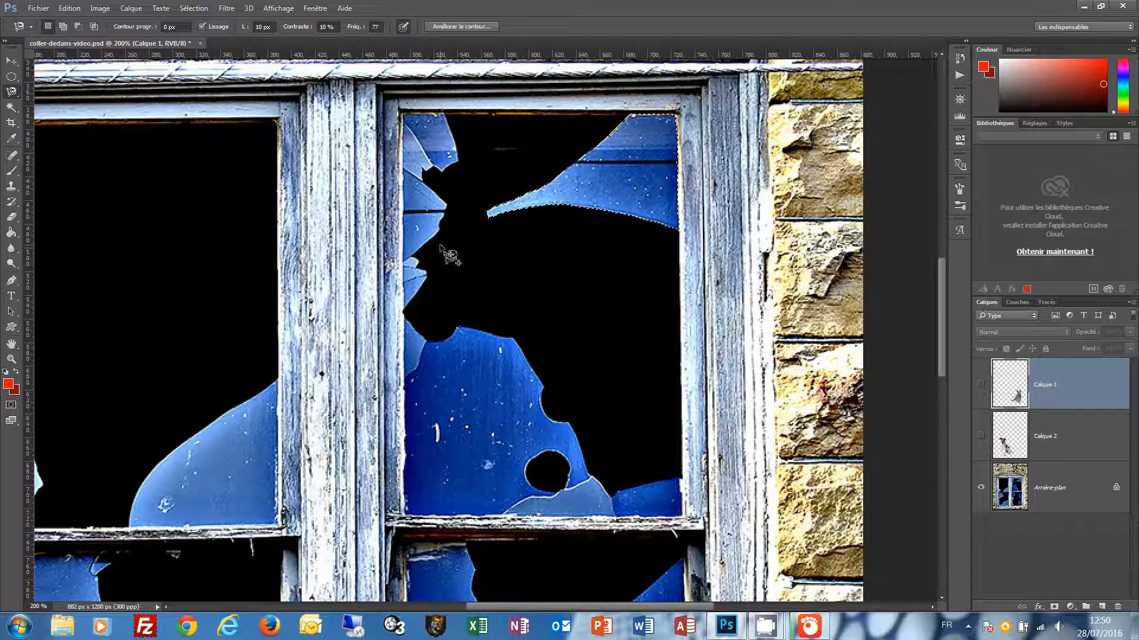
{"action": "key", "text": "ctrl+d"}
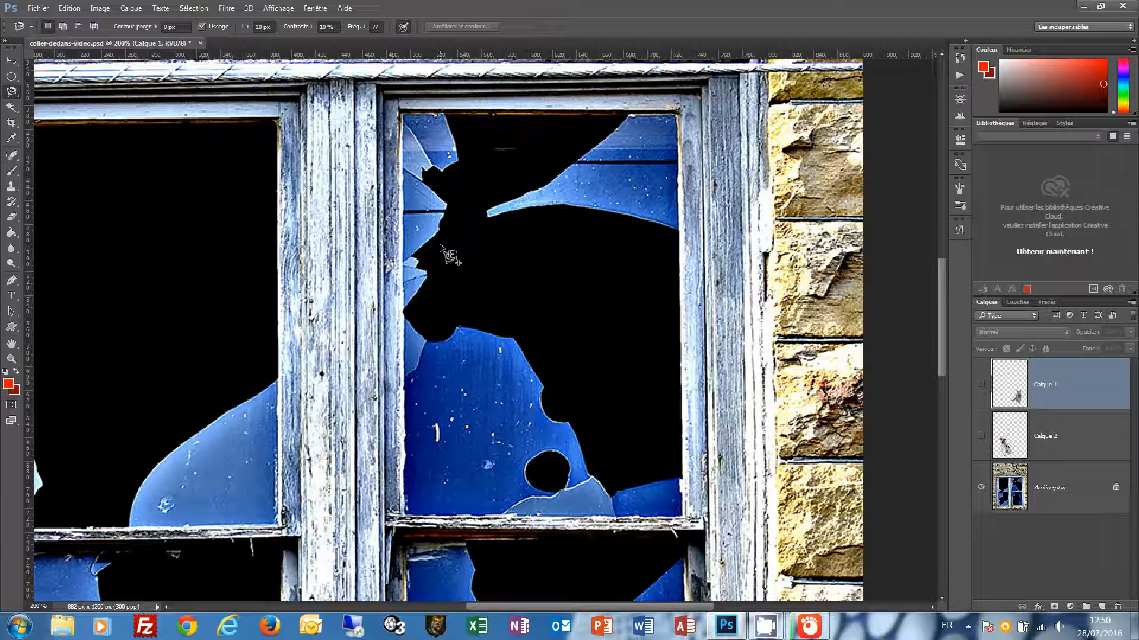
Step: Load the saved vitres alpha channel as a selection of all the broken glass
{"action": "double_click", "coordinate": [11, 348]}
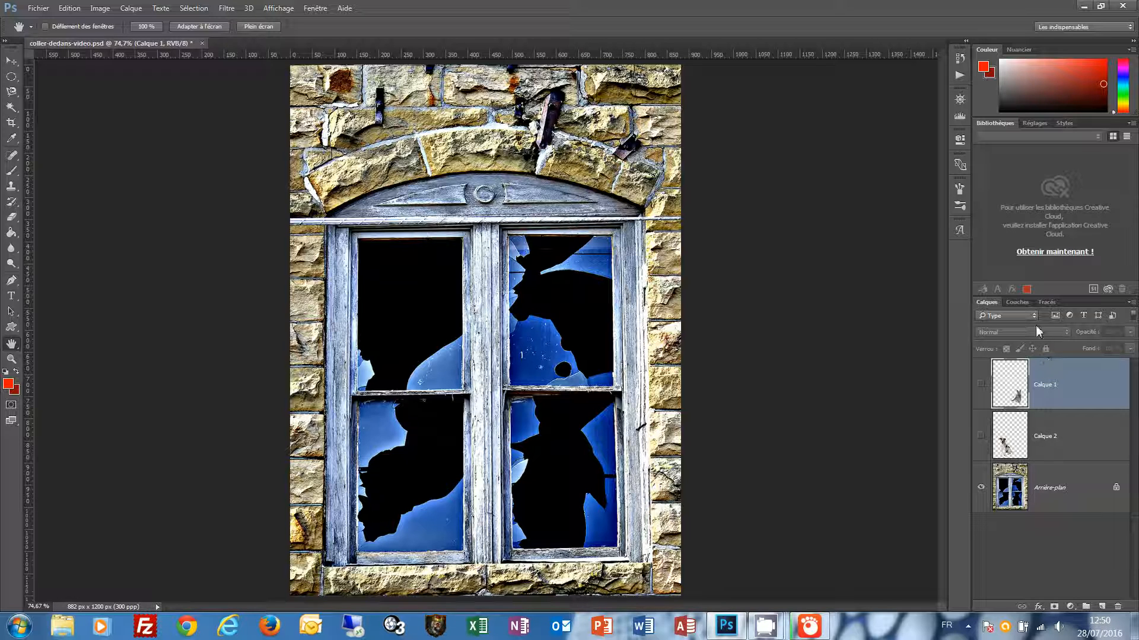
{"action": "left_click", "coordinate": [1018, 302]}
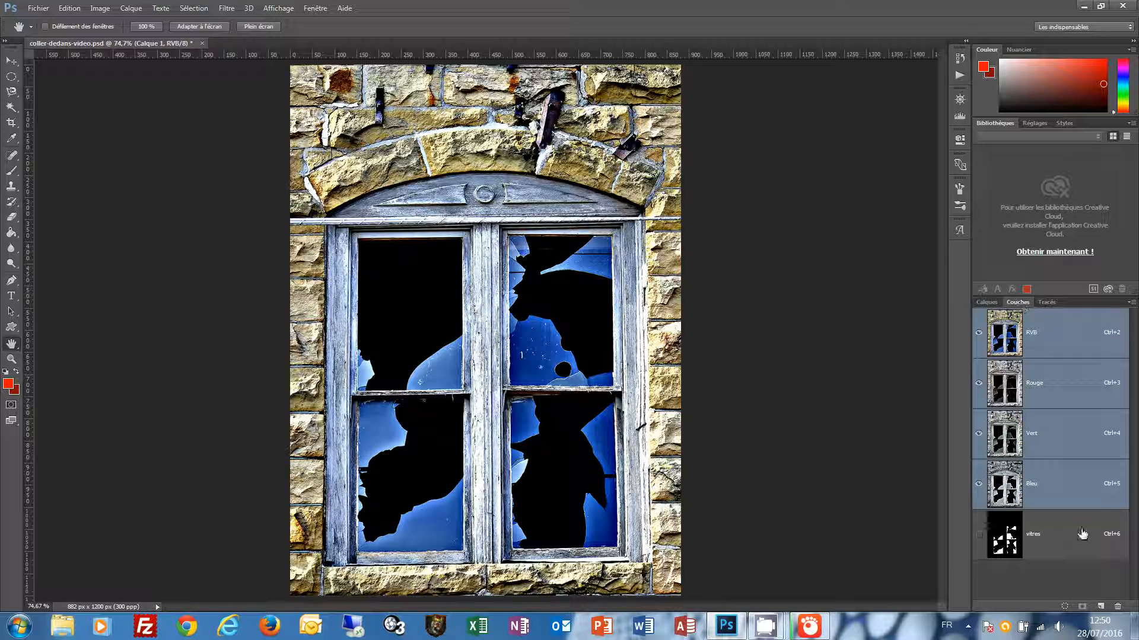
{"action": "left_click", "coordinate": [1018, 554], "text": "ctrl"}
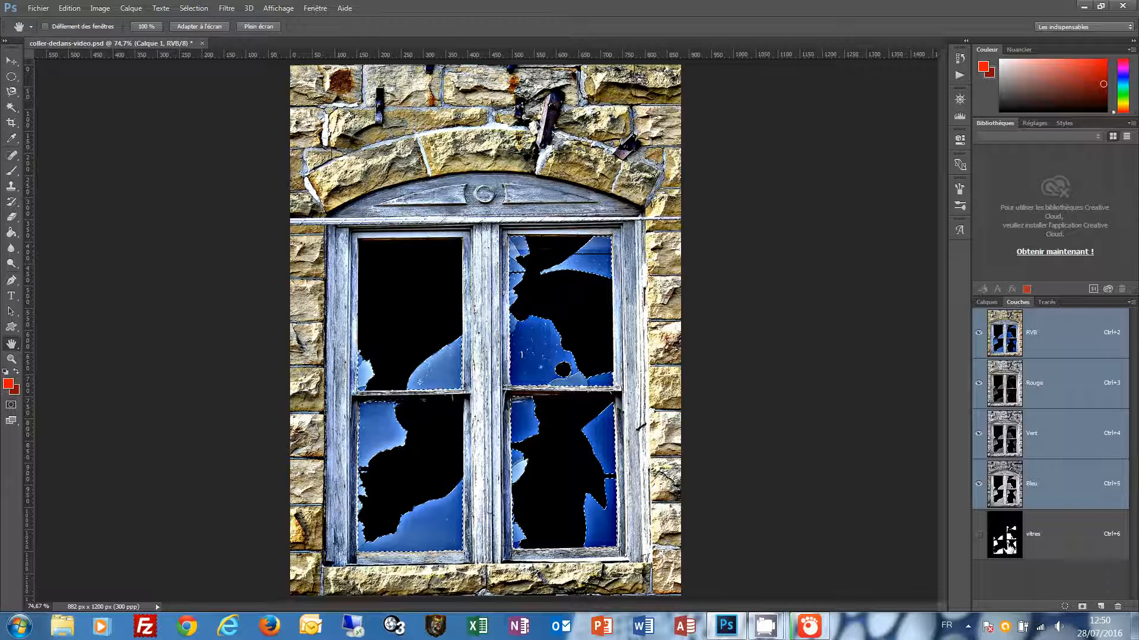
Step: Cut the selected glass pieces out of the Arrière-plan layer
{"action": "left_click", "coordinate": [987, 302]}
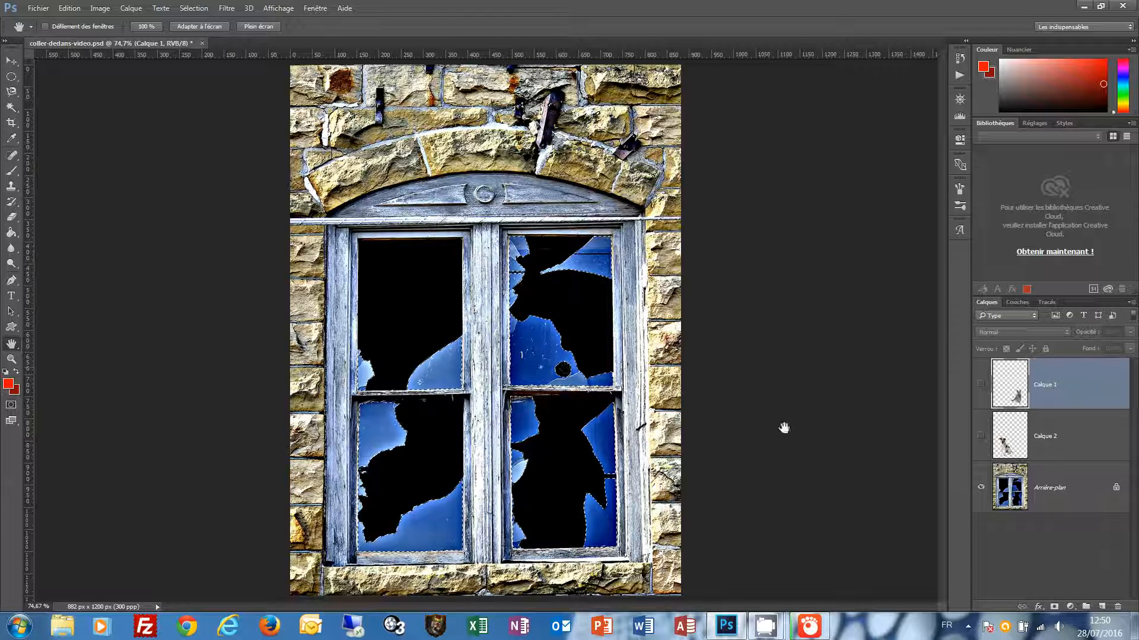
{"action": "left_click", "coordinate": [1026, 504]}
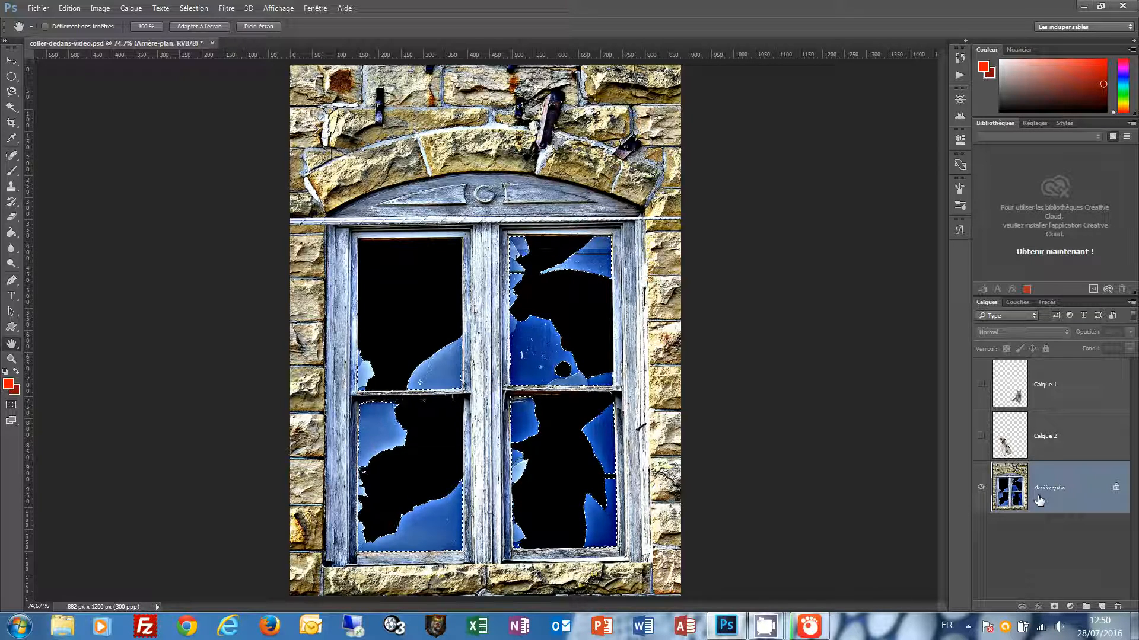
{"action": "key", "text": "alt+BackSpace"}
{"action": "key", "text": "ctrl+d"}
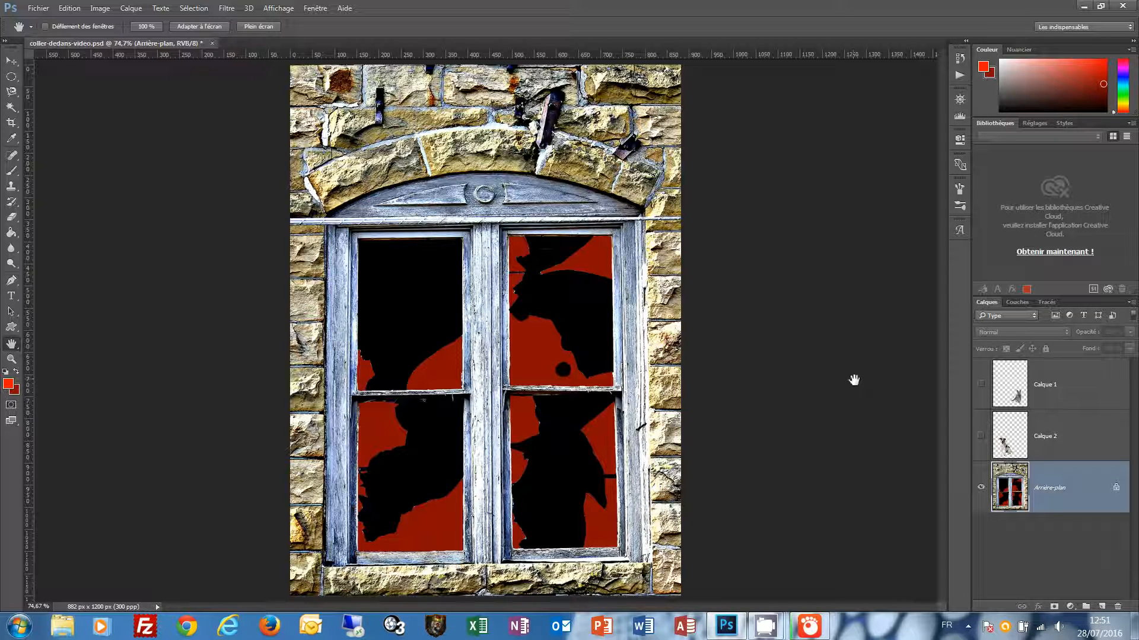
Step: Try a regular paste of the cut glass pieces and undo it
{"action": "key", "text": "ctrl+v"}
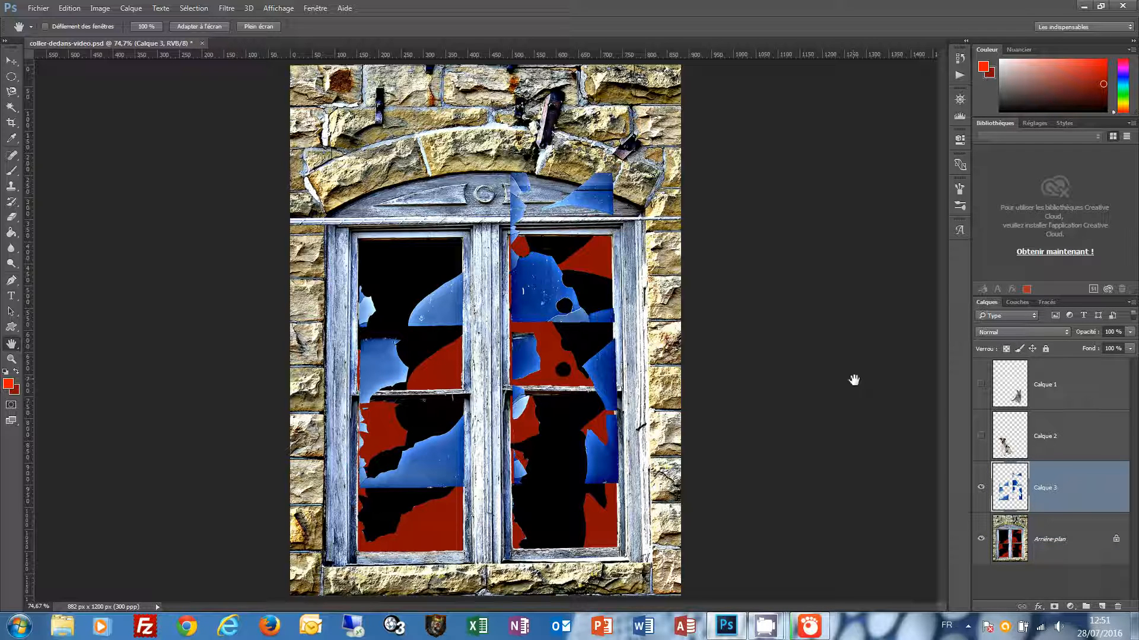
{"action": "key", "text": "ctrl+z"}
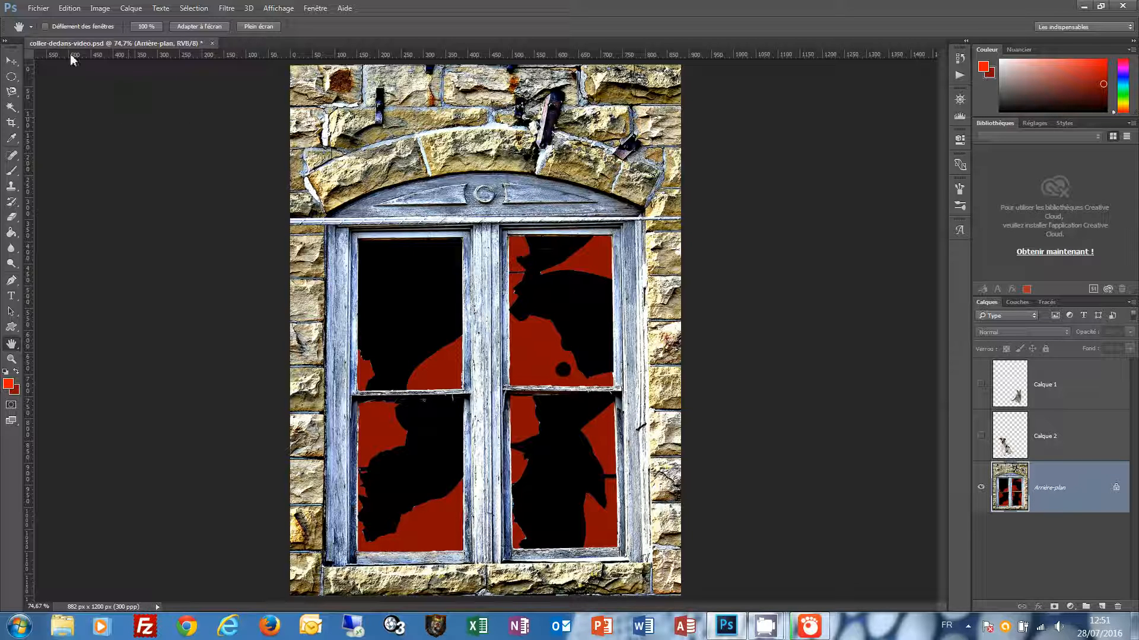
Step: Paste the glass pieces in place on their own layer and move that layer above Calque 1
{"action": "left_click", "coordinate": [70, 8]}
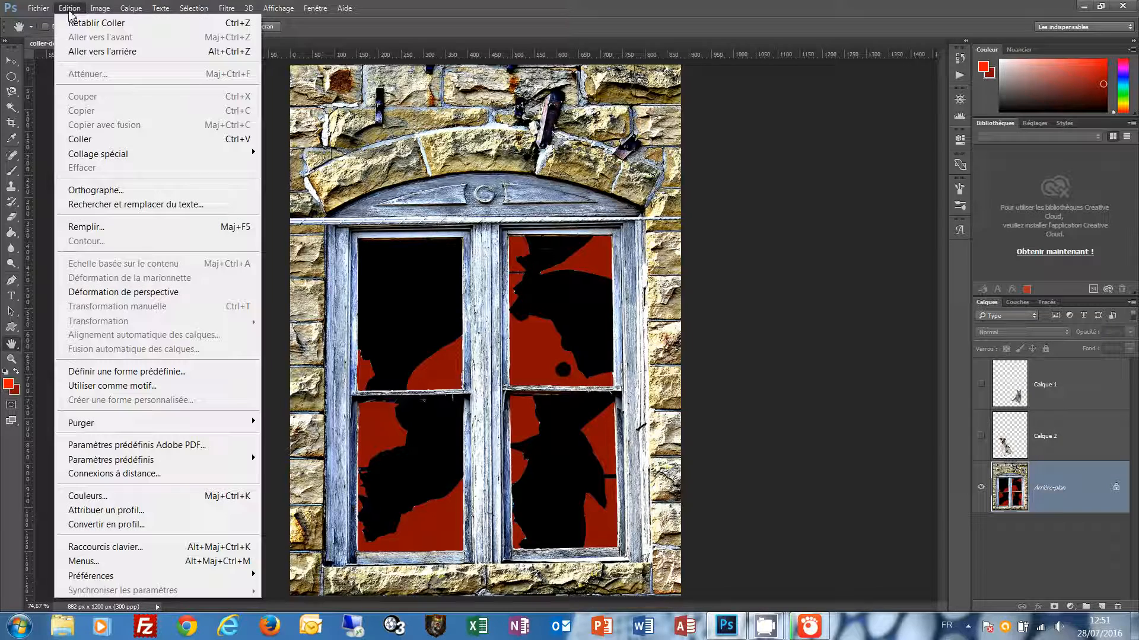
{"action": "mouse_move", "coordinate": [78, 154]}
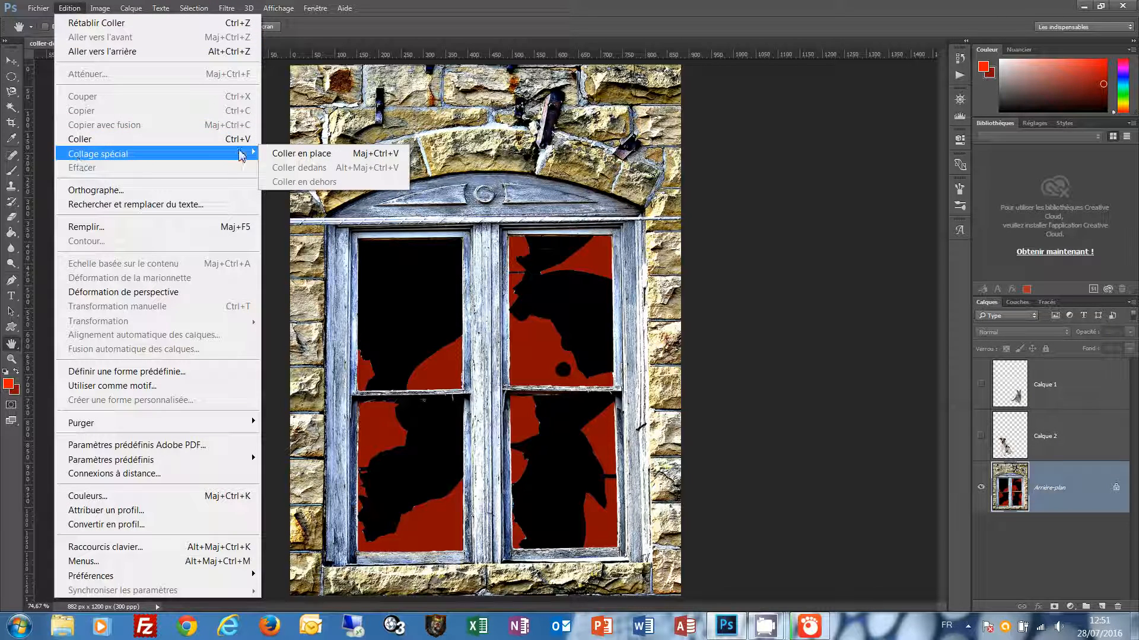
{"action": "left_click", "coordinate": [268, 154]}
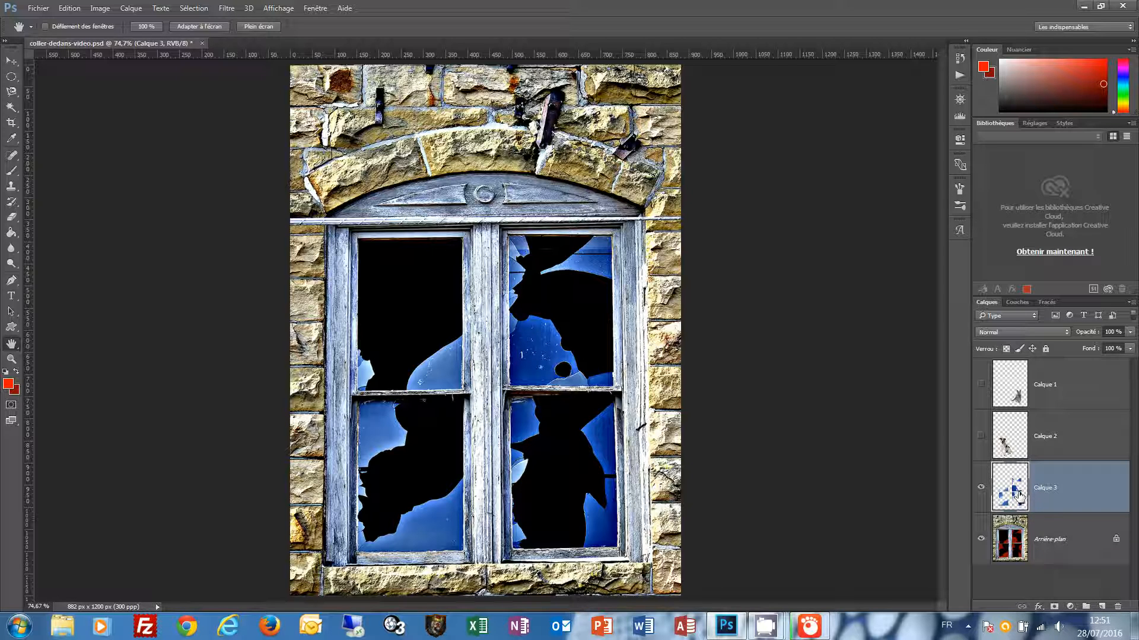
{"action": "left_click_drag", "start_coordinate": [1019, 496], "coordinate": [1030, 373]}
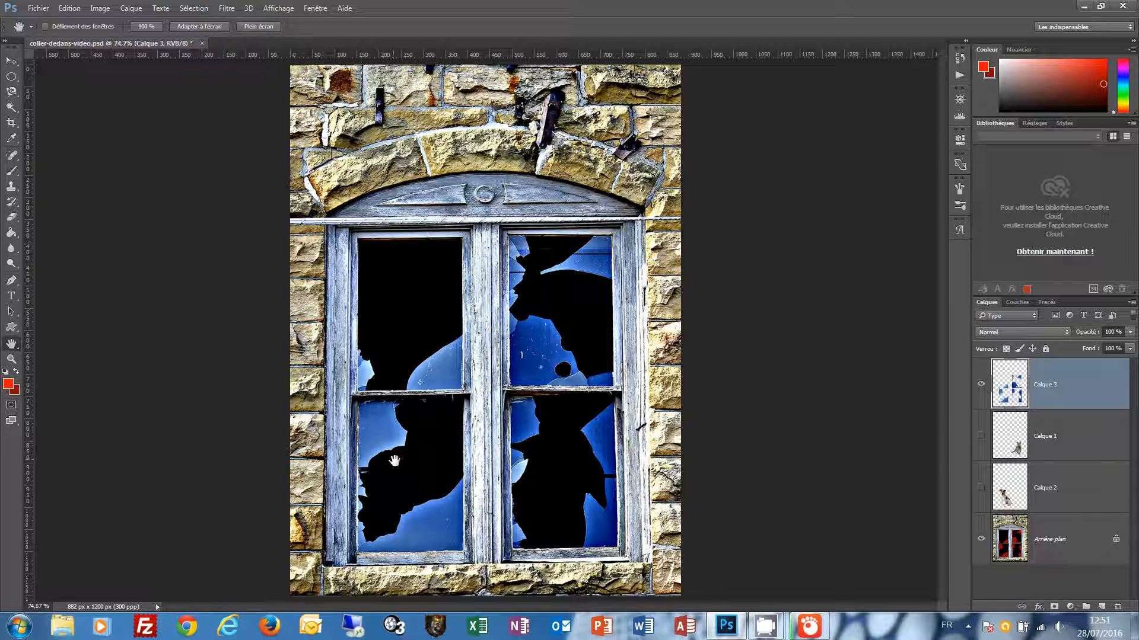
Step: Hide the glass layer Calque 3 and load its outline as a selection with the Arrière-plan layer active
{"action": "left_click", "coordinate": [982, 386]}
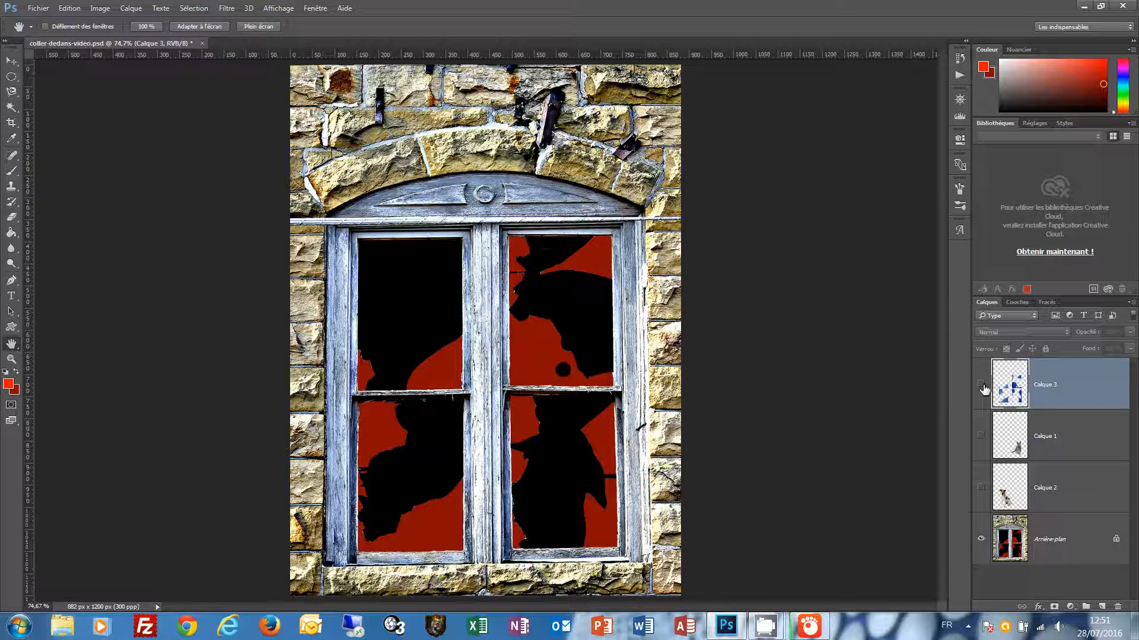
{"action": "left_click", "coordinate": [1023, 554]}
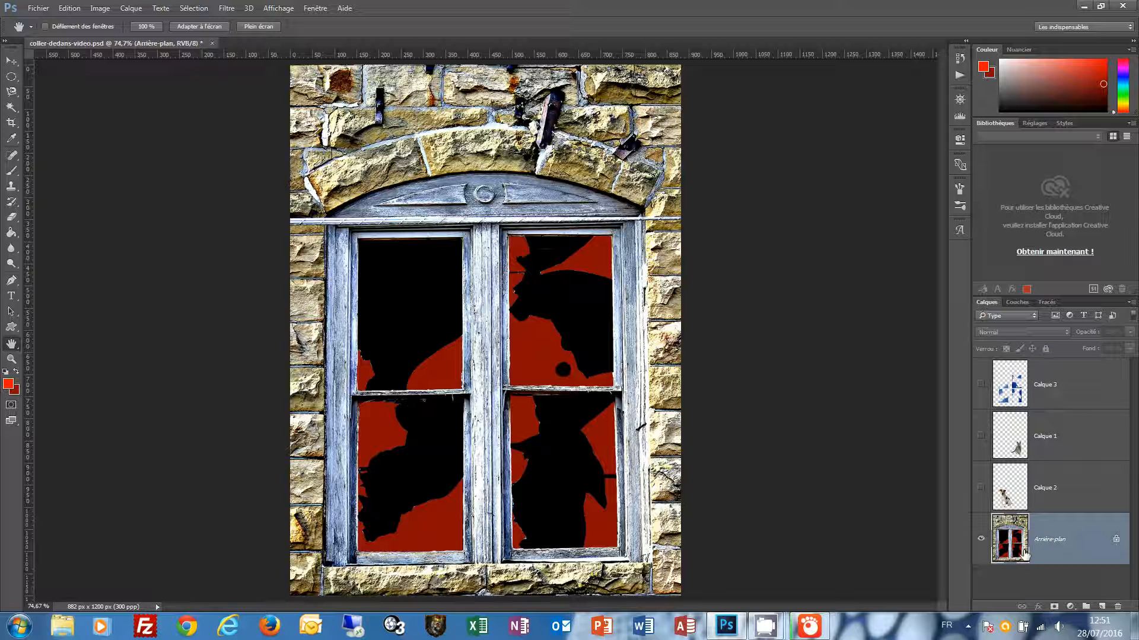
{"action": "left_click", "coordinate": [1015, 395], "text": "ctrl"}
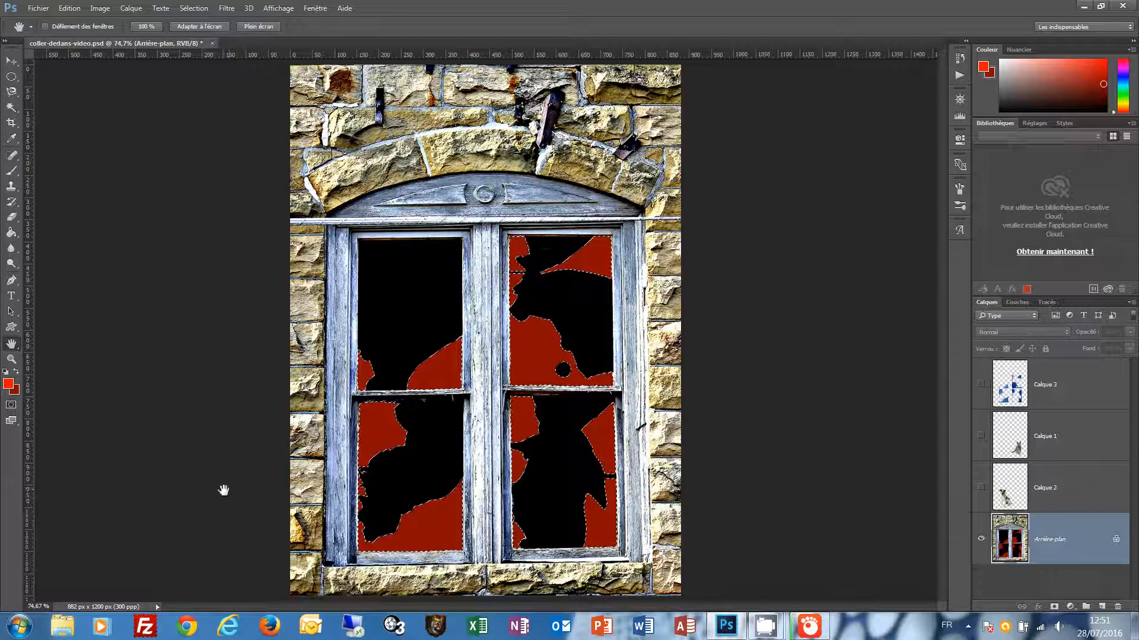
Step: Set the background colour to black sampled from the windowpane, fill the selected glass areas with it, and deselect
{"action": "left_click", "coordinate": [17, 392]}
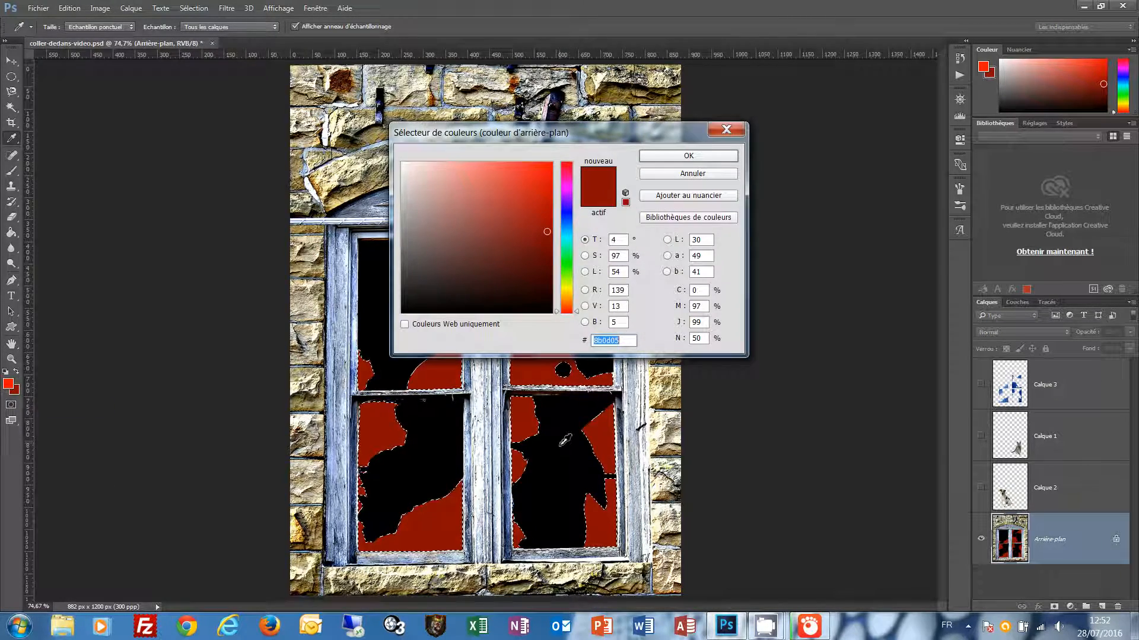
{"action": "left_click", "coordinate": [562, 444]}
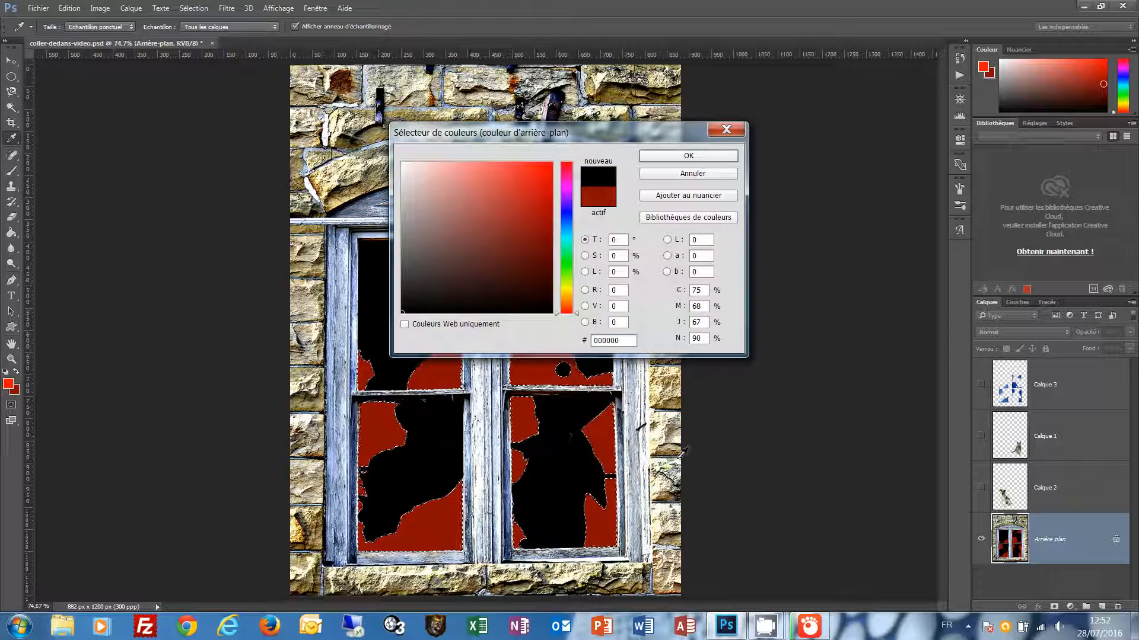
{"action": "left_click", "coordinate": [704, 160]}
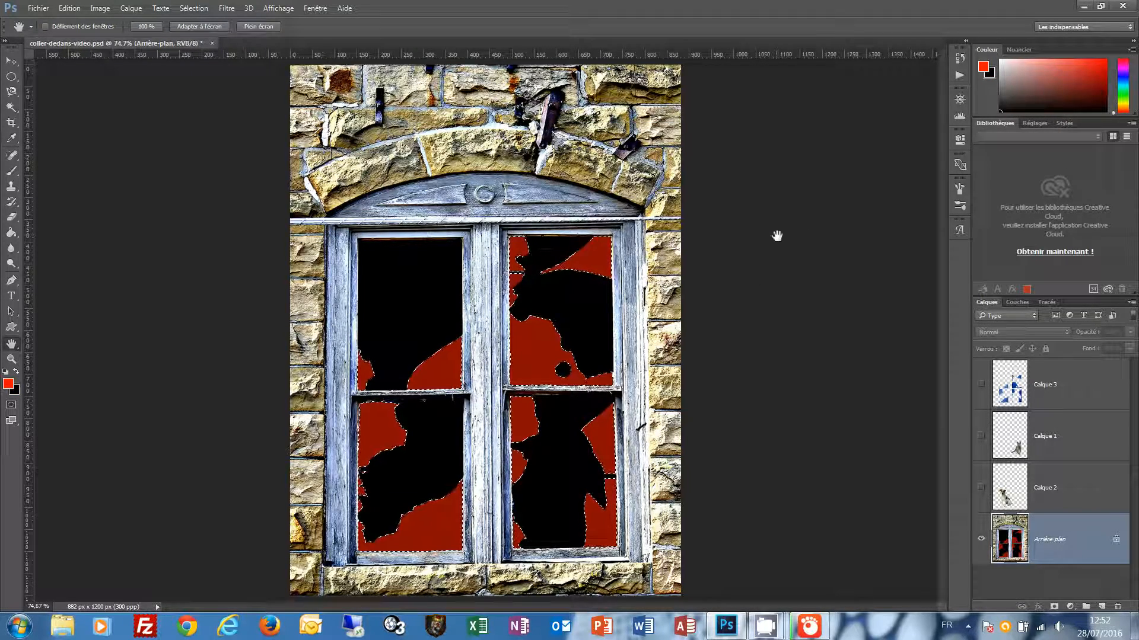
{"action": "key", "text": "ctrl+BackSpace"}
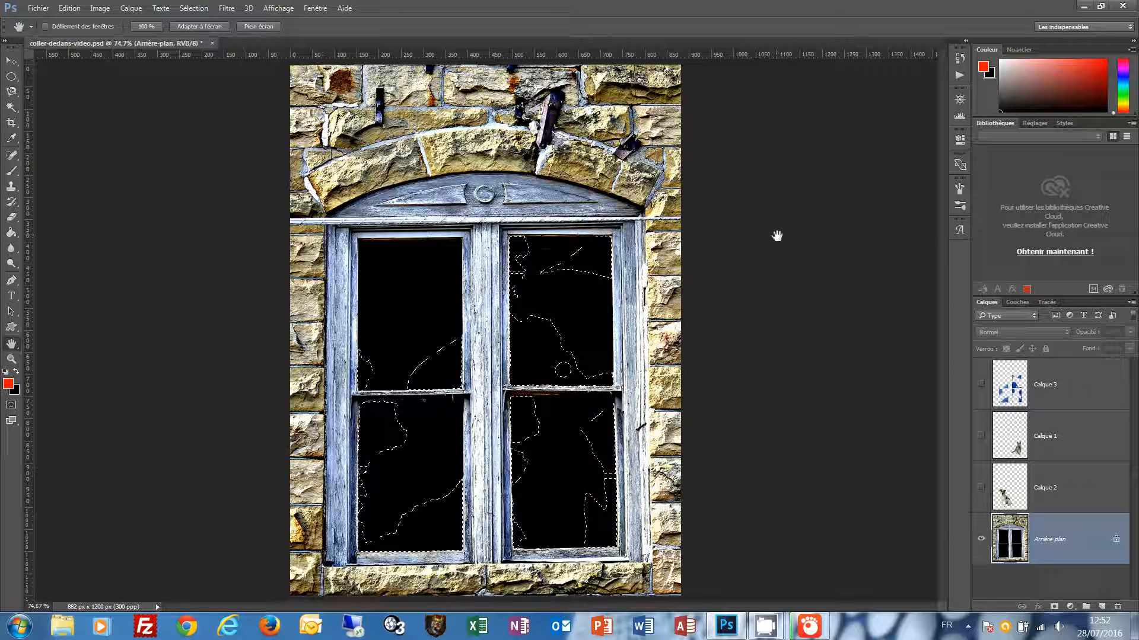
{"action": "key", "text": "ctrl+d"}
Step: Make the glass, cat and dog layers (Calque 3, Calque 1 and Calque 2) visible
{"action": "left_click", "coordinate": [981, 385]}
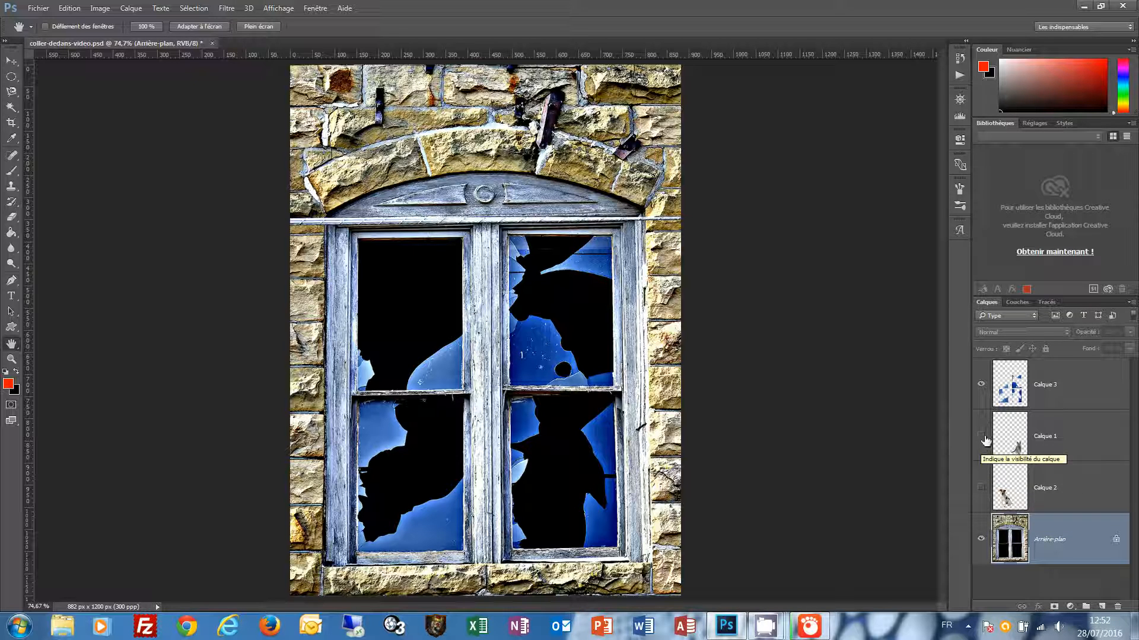
{"action": "left_click", "coordinate": [982, 437]}
{"action": "left_click", "coordinate": [981, 488]}
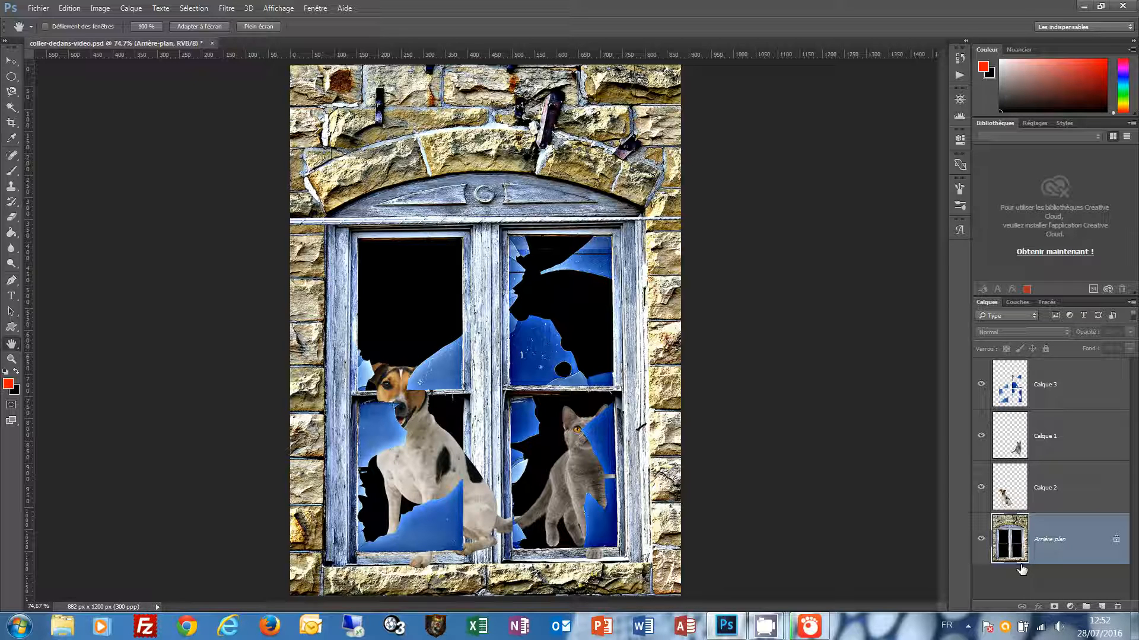
Step: Set the opacity of the glass layer Calque 3 to 65%
{"action": "left_click", "coordinate": [1040, 385]}
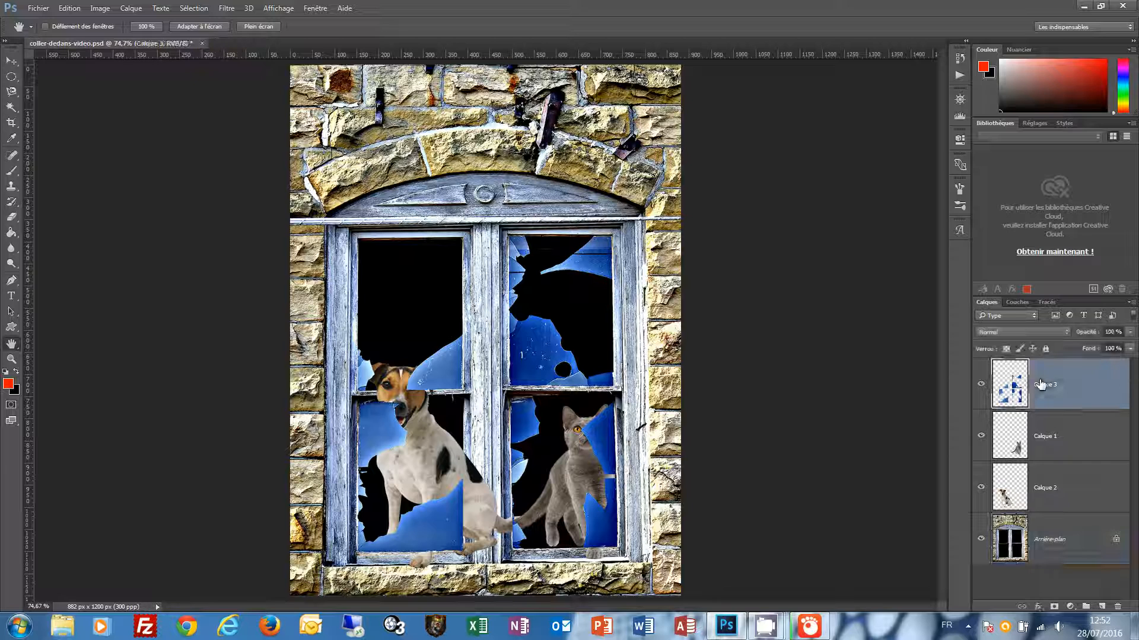
{"action": "left_click", "coordinate": [1114, 332]}
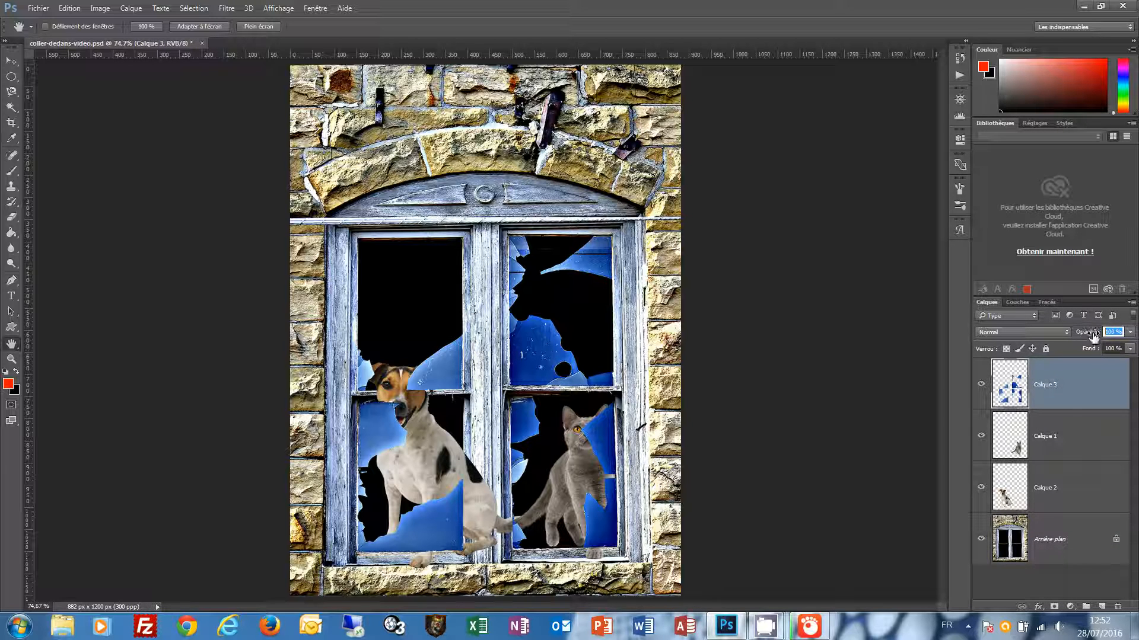
{"action": "type", "text": "65"}
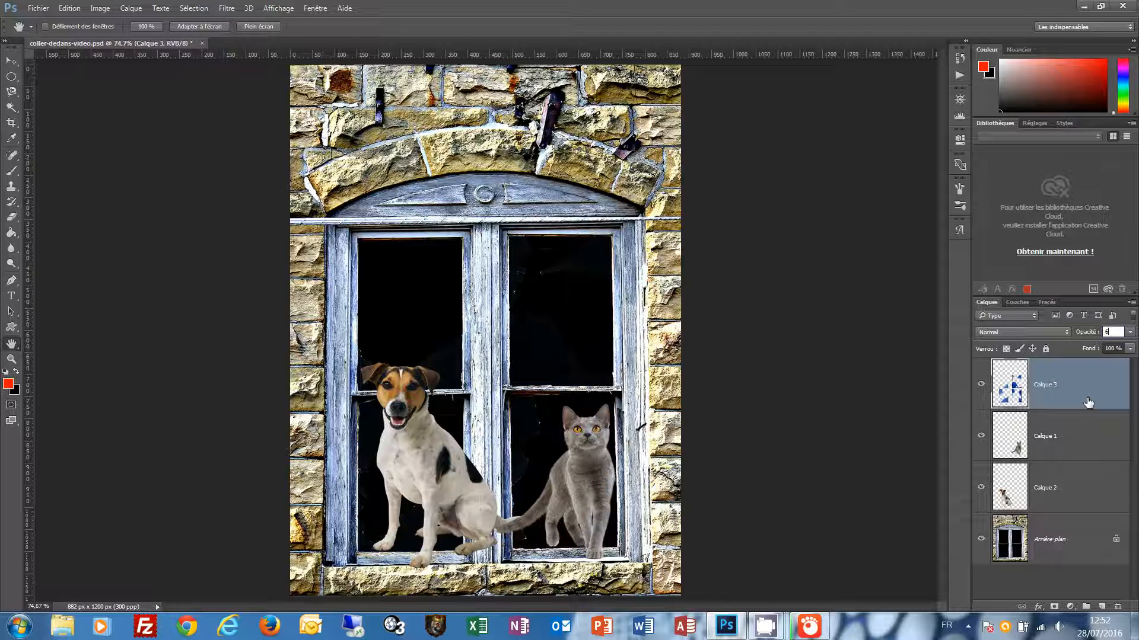
Step: Hide the dog, cat and glass layers (Calque 2, Calque 1 and Calque 3) and make the Arrière-plan layer active
{"action": "left_click", "coordinate": [1047, 443]}
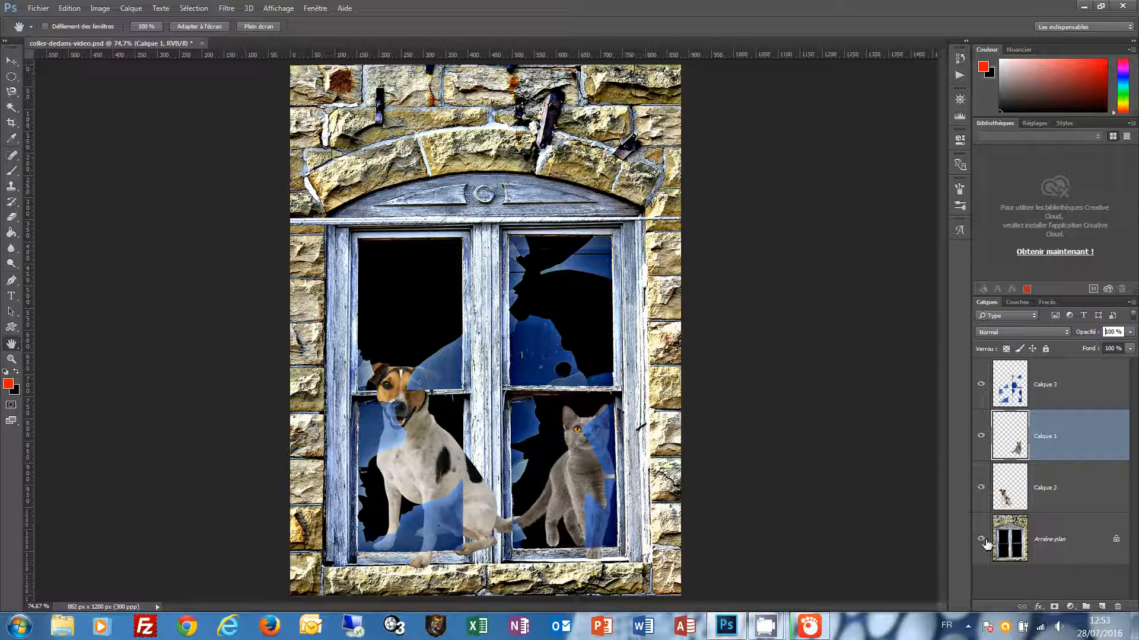
{"action": "left_click", "coordinate": [981, 487]}
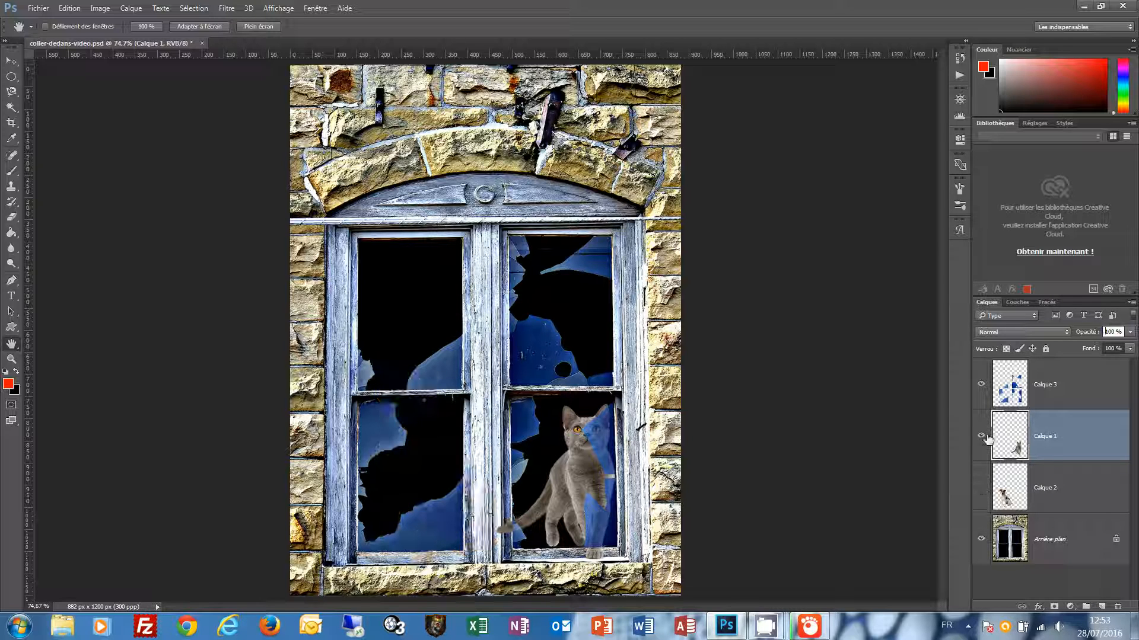
{"action": "left_click", "coordinate": [981, 436]}
{"action": "left_click", "coordinate": [981, 384]}
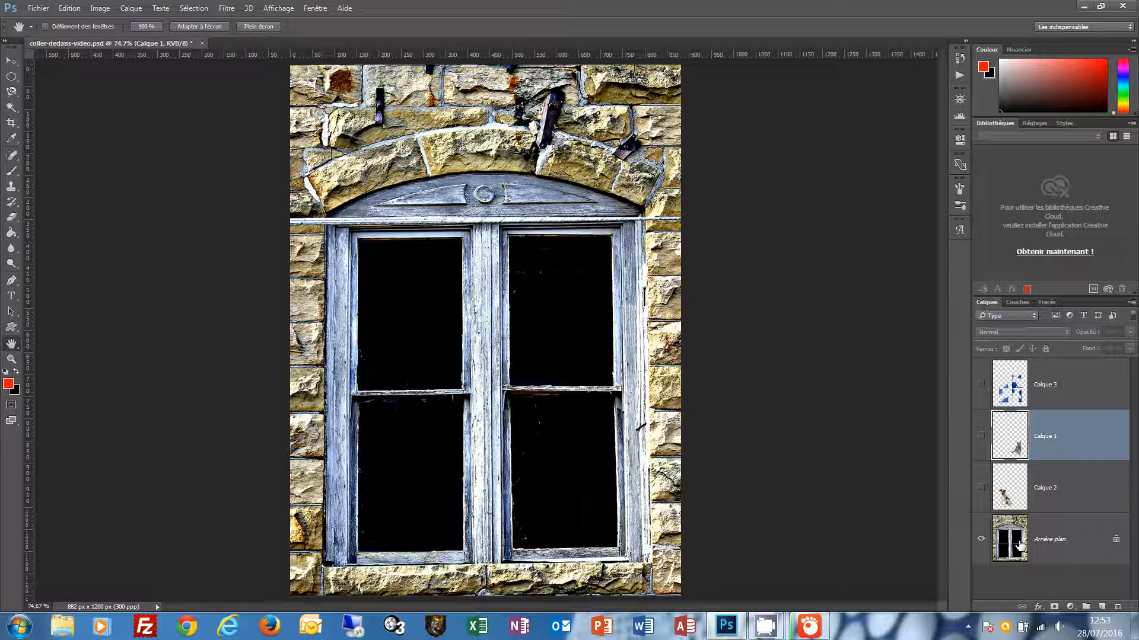
{"action": "left_click", "coordinate": [1019, 546]}
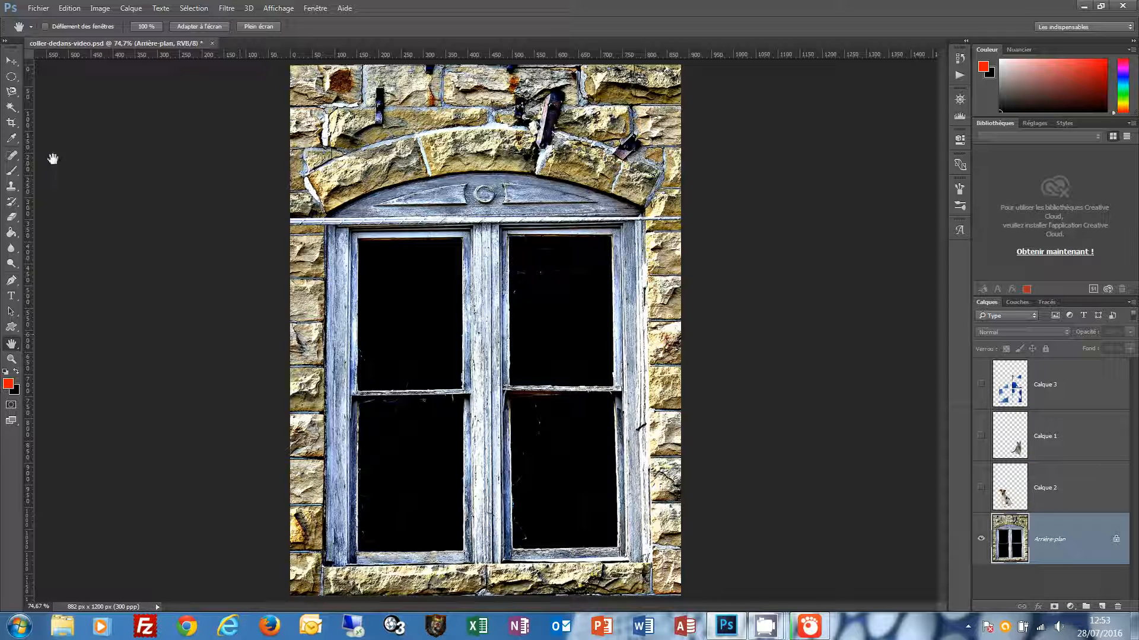
Step: Outline the upper-left windowpane with the Polygonal Lasso, following the inner edges of its frame
{"action": "left_click", "coordinate": [11, 91]}
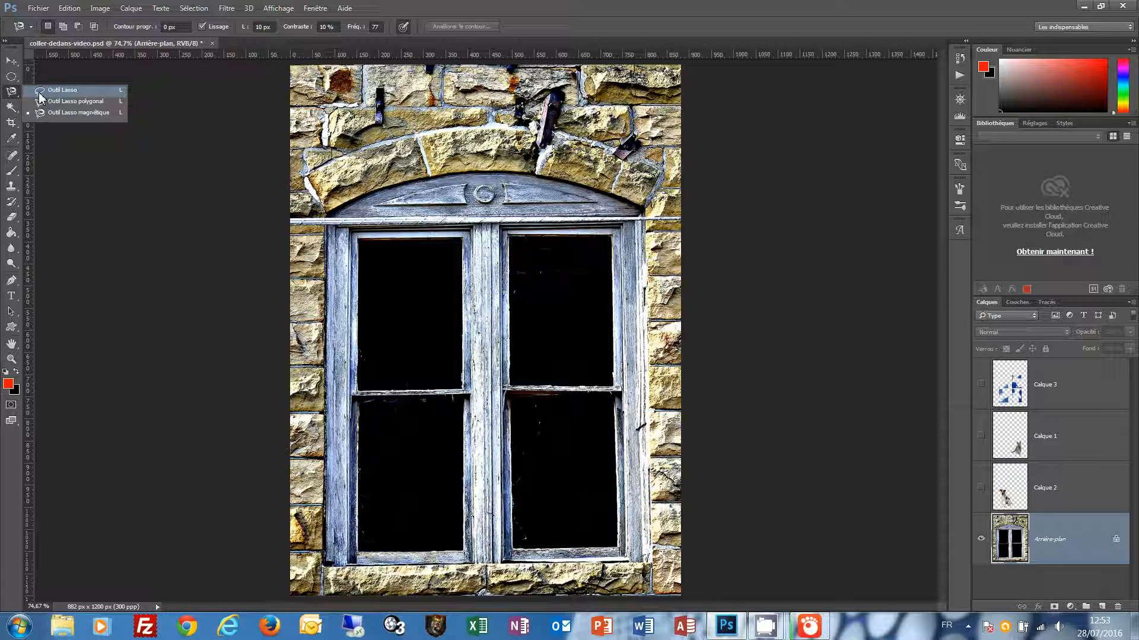
{"action": "left_click", "coordinate": [65, 103]}
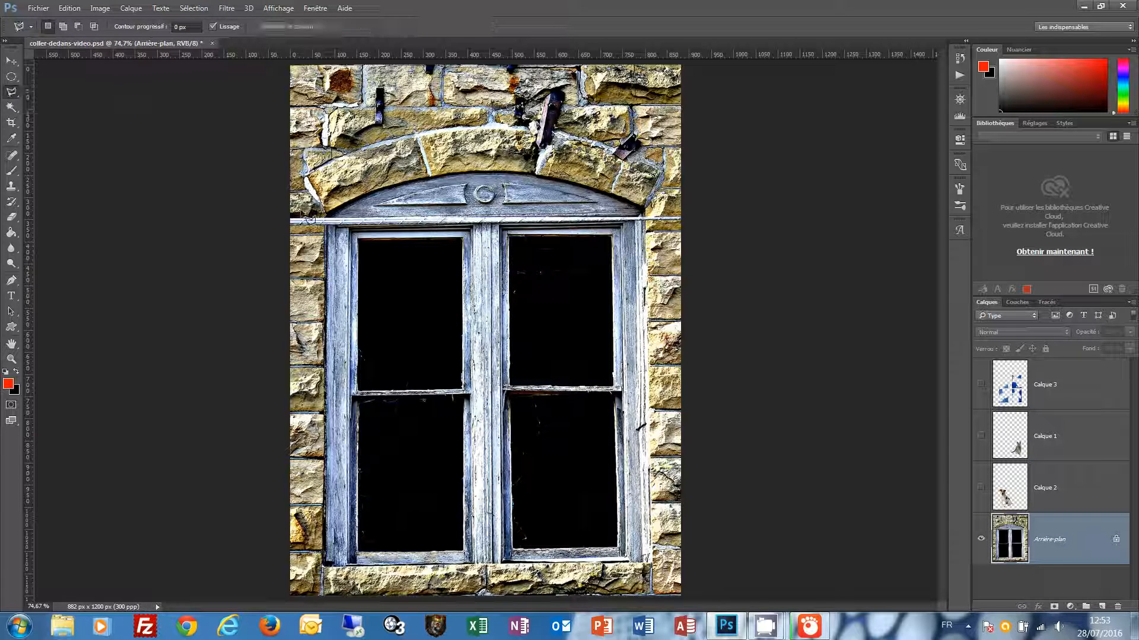
{"action": "left_click", "coordinate": [359, 245]}
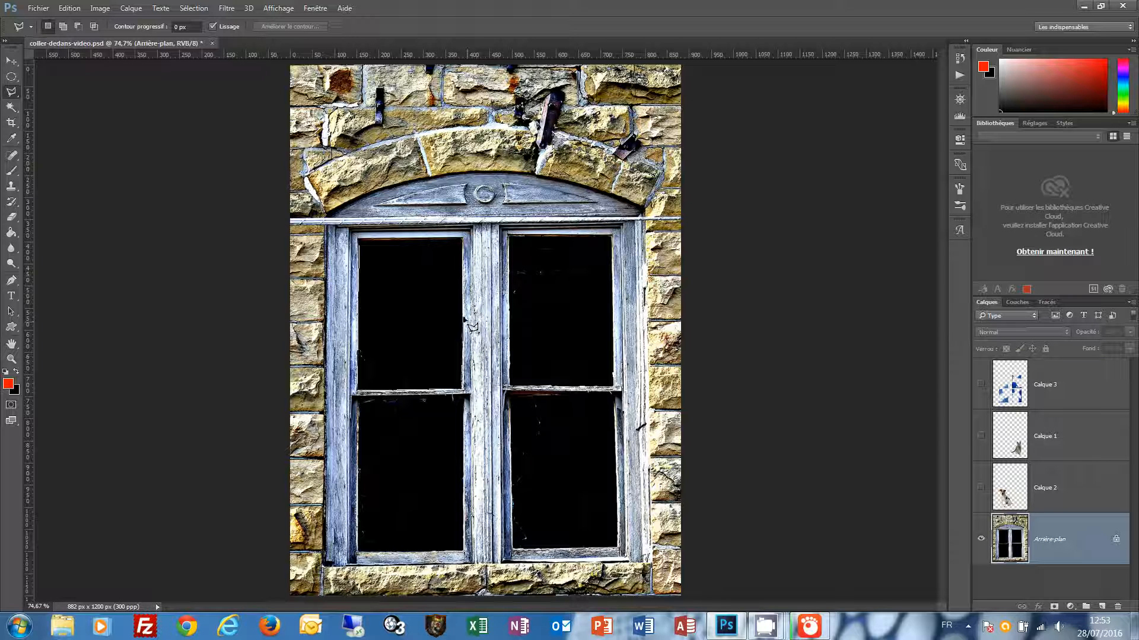
{"action": "left_click", "coordinate": [462, 240]}
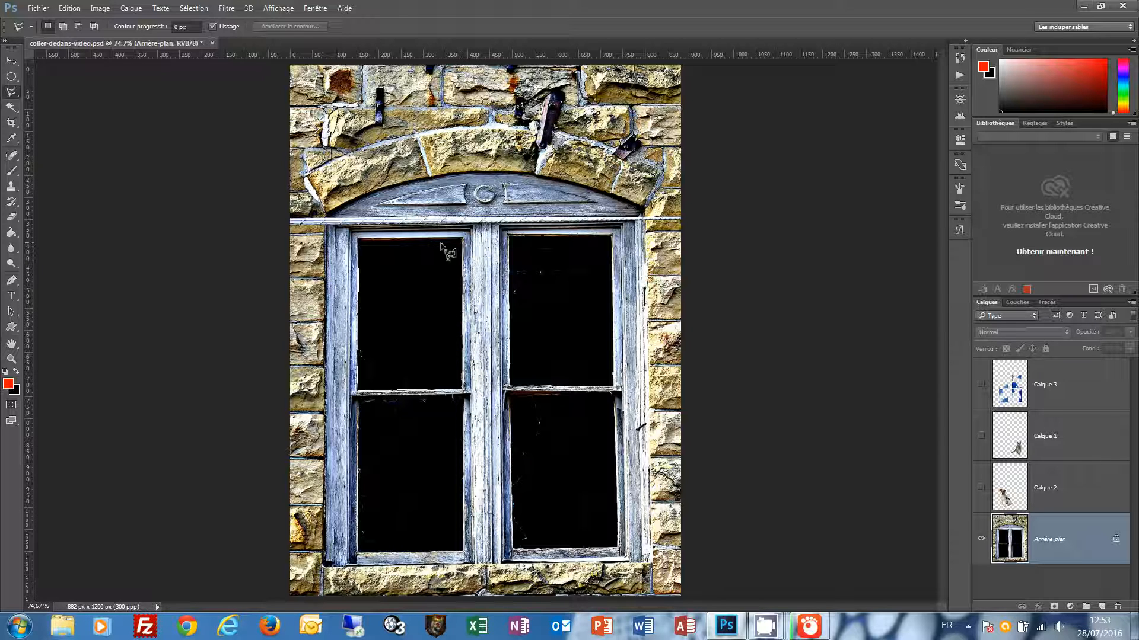
{"action": "left_click", "coordinate": [359, 242]}
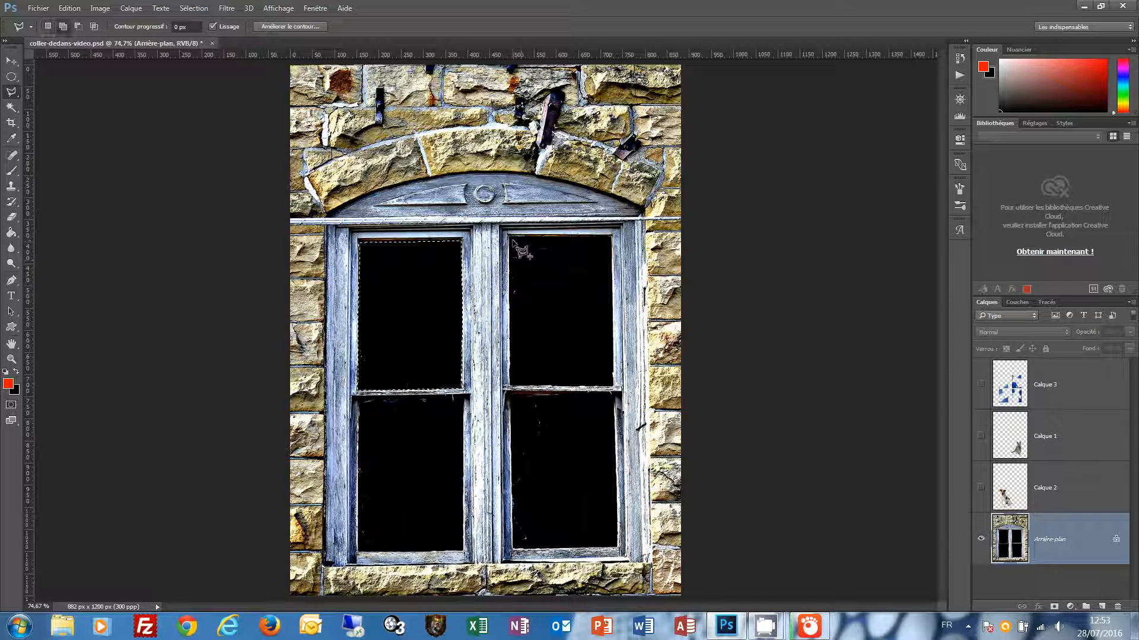
Step: Add the upper-right windowpane to the selection by outlining its four corners with the Polygonal Lasso
{"action": "left_click", "coordinate": [510, 239], "text": "shift"}
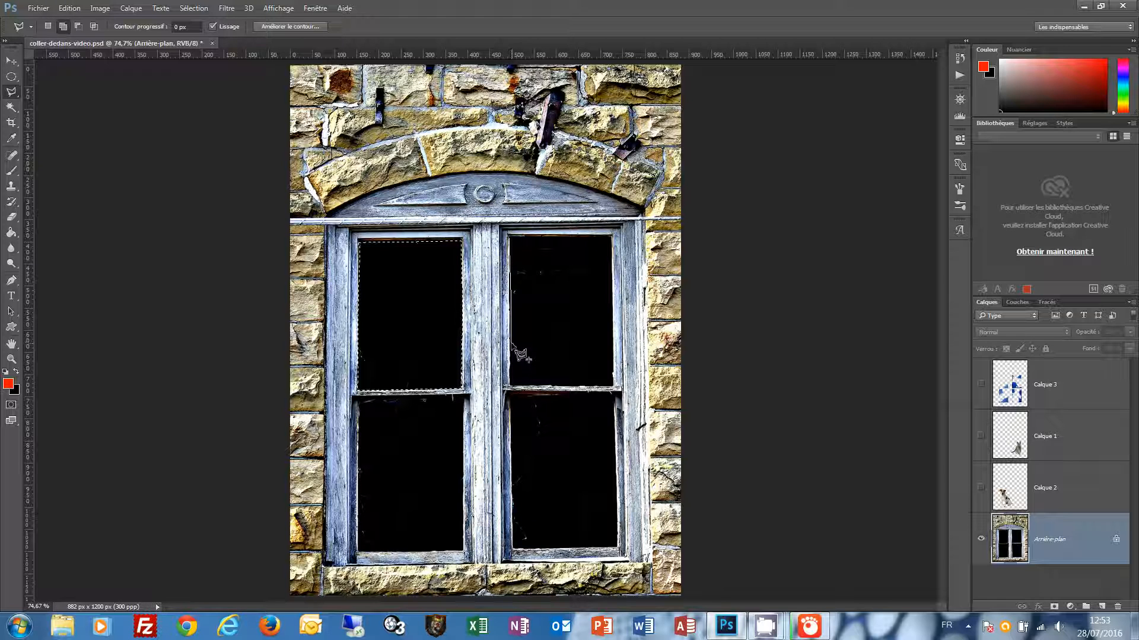
{"action": "left_click", "coordinate": [511, 385]}
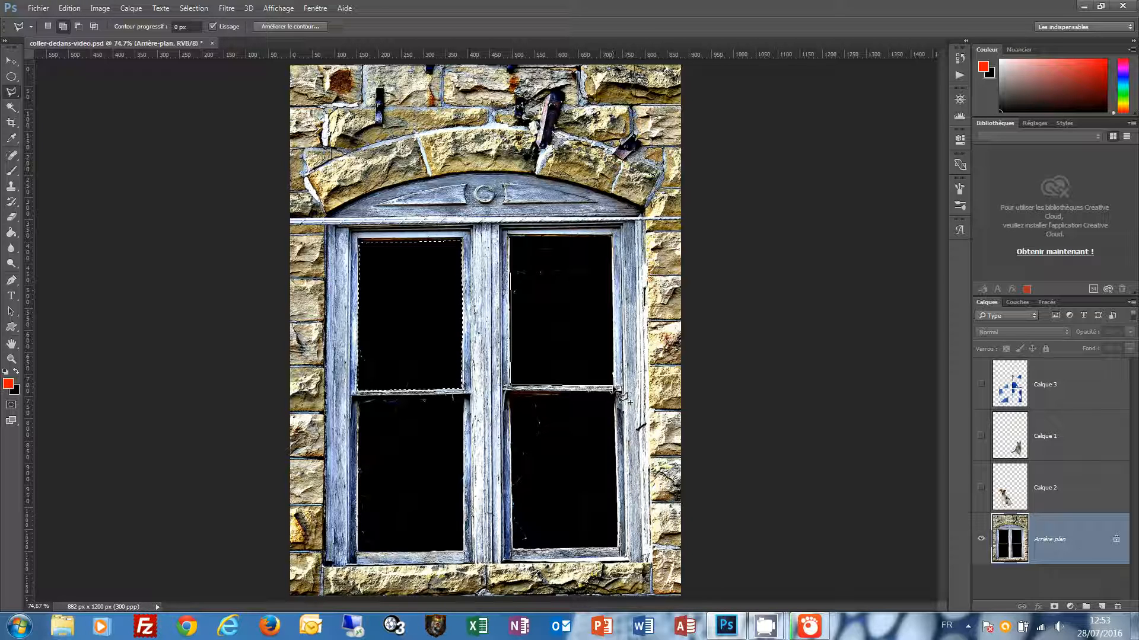
{"action": "left_click", "coordinate": [612, 386]}
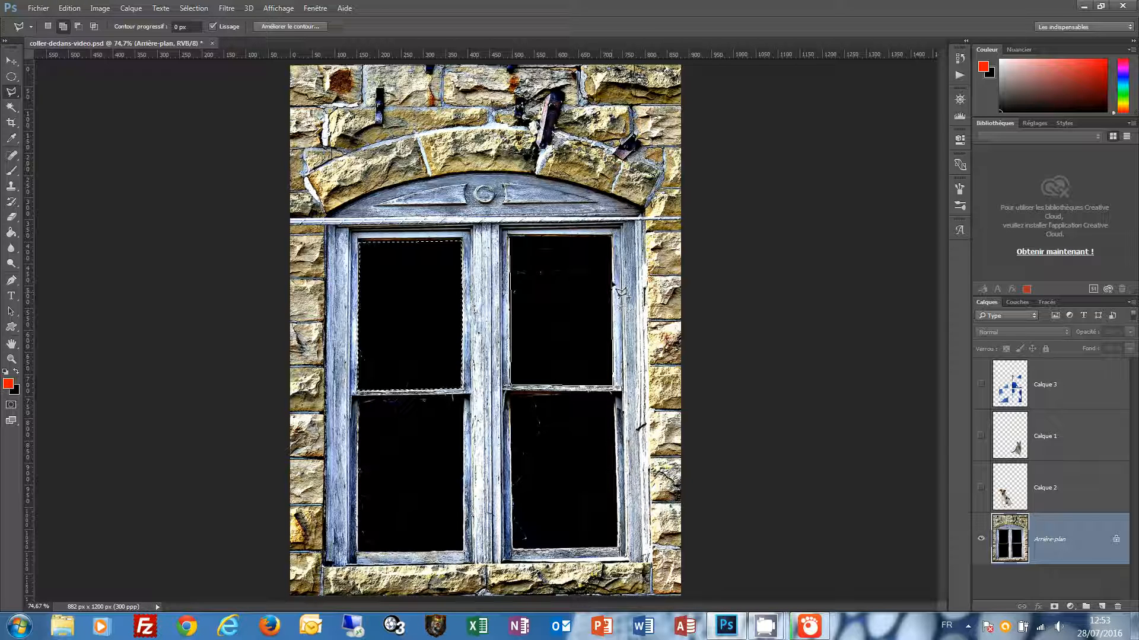
{"action": "left_click", "coordinate": [612, 239]}
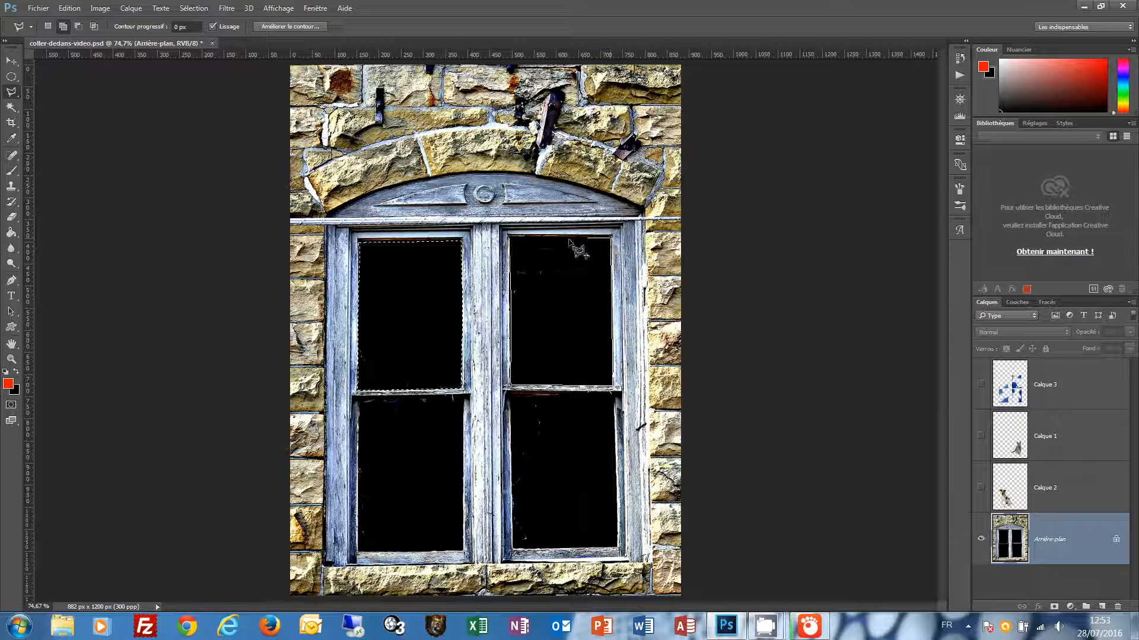
{"action": "left_click", "coordinate": [511, 239]}
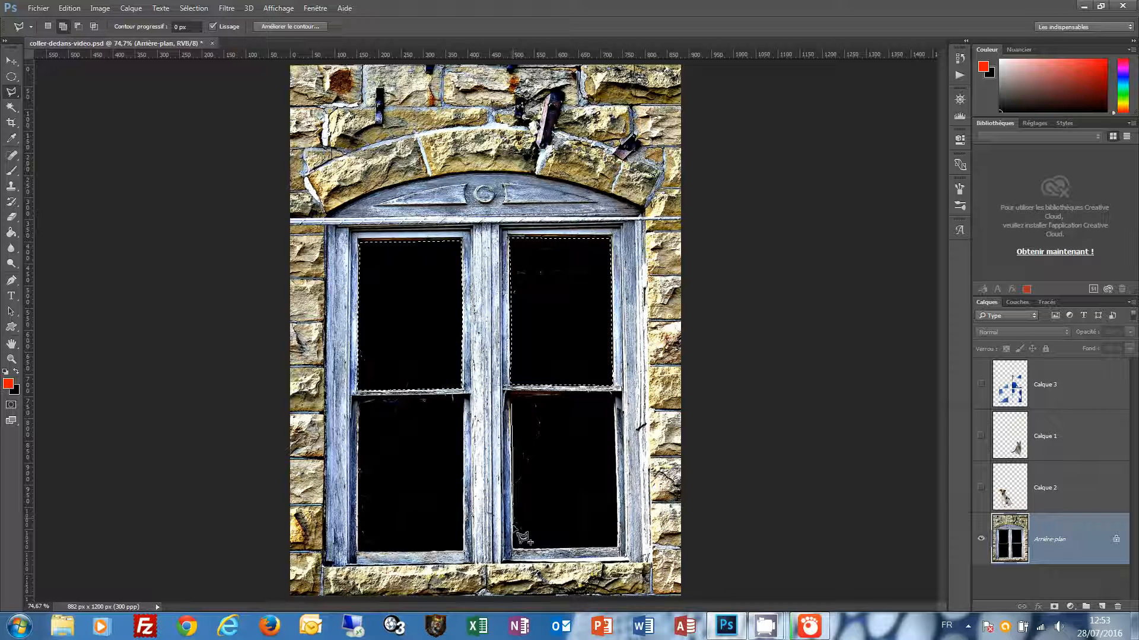
Step: Add the lower-right and lower-left windowpanes to the selection with the Polygonal Lasso
{"action": "left_click", "coordinate": [618, 548]}
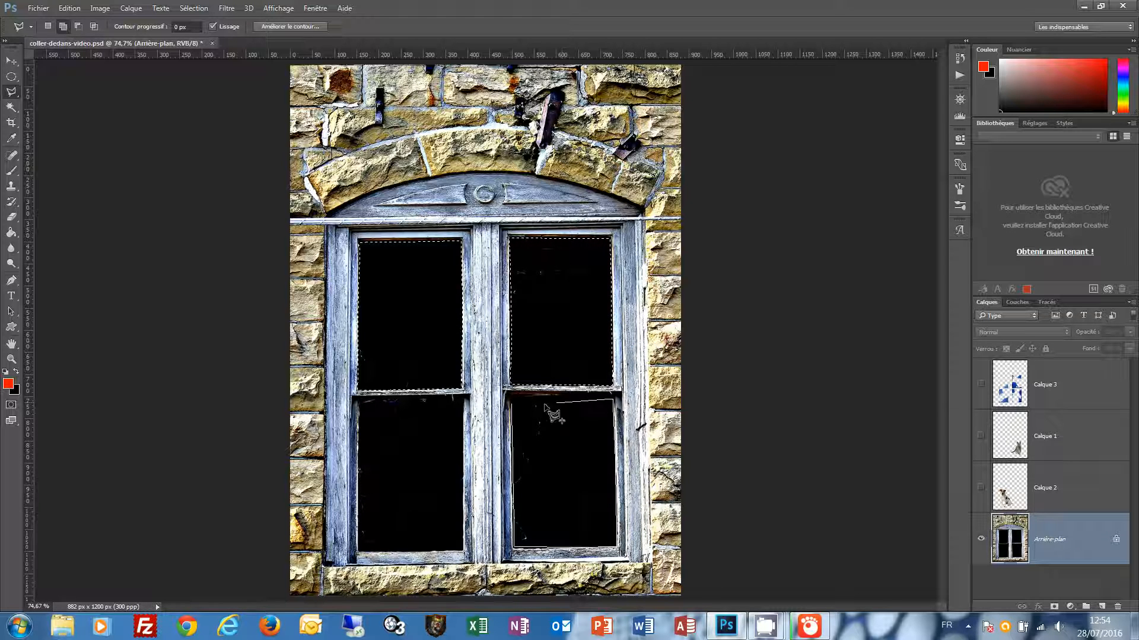
{"action": "left_click", "coordinate": [514, 406]}
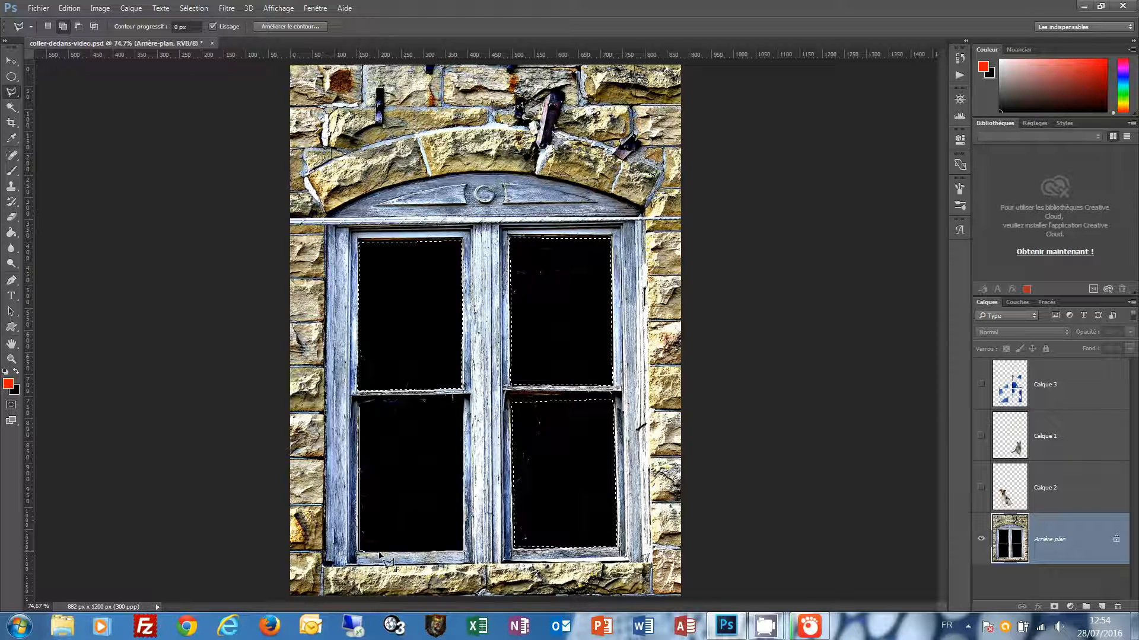
{"action": "left_click", "coordinate": [360, 408]}
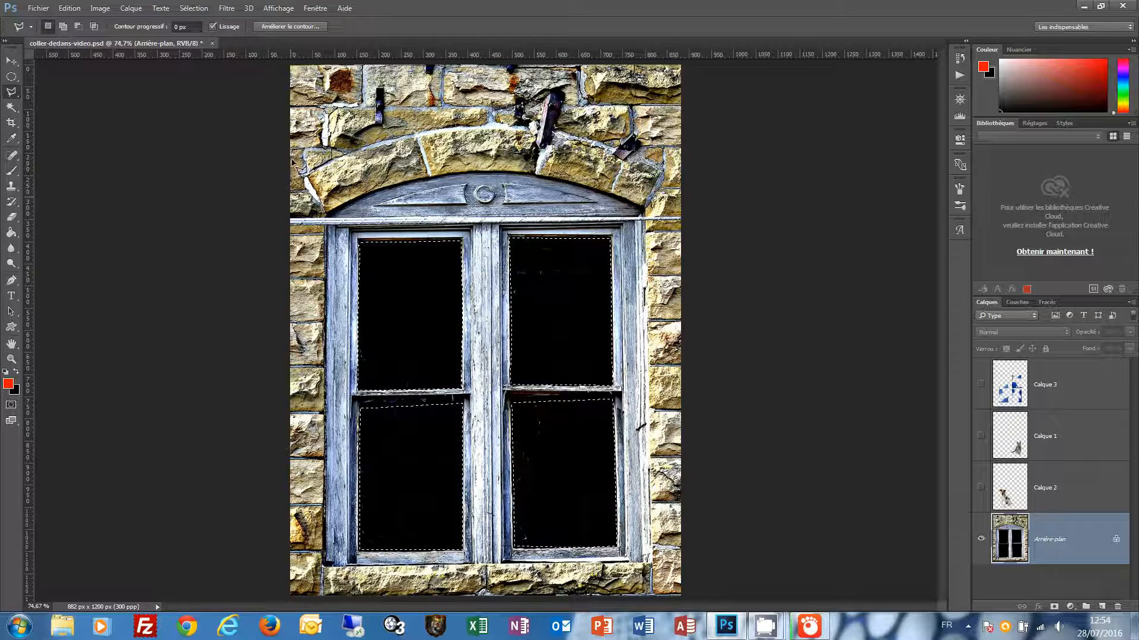
Step: Save the four-pane selection as a new channel named fond_noir, deselect, and check the stored channel
{"action": "left_click", "coordinate": [191, 12]}
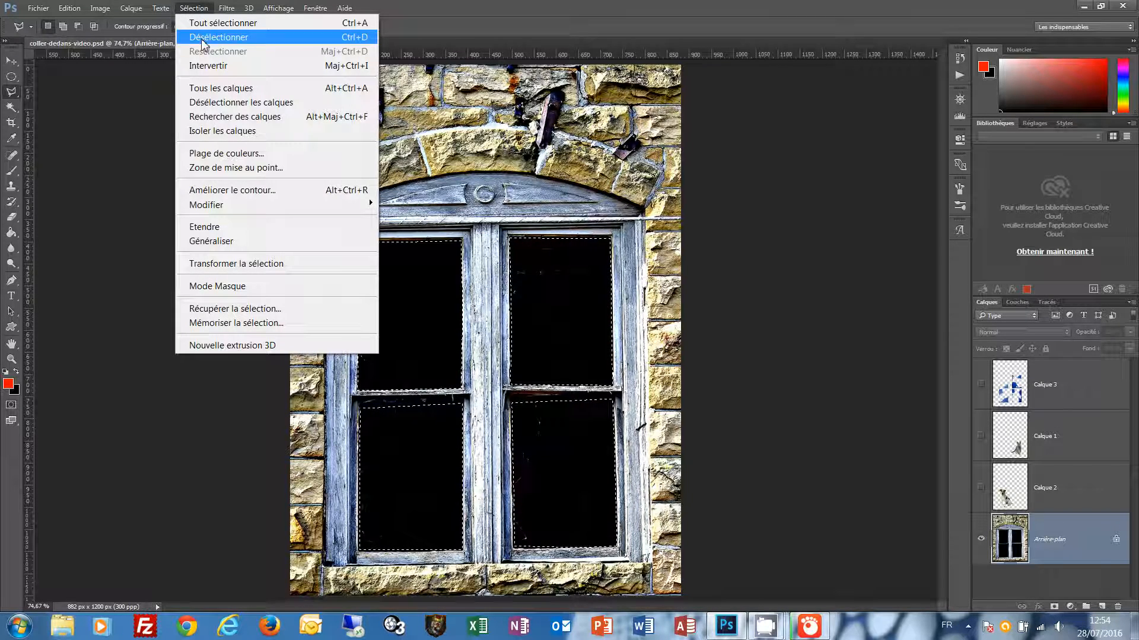
{"action": "left_click", "coordinate": [240, 325]}
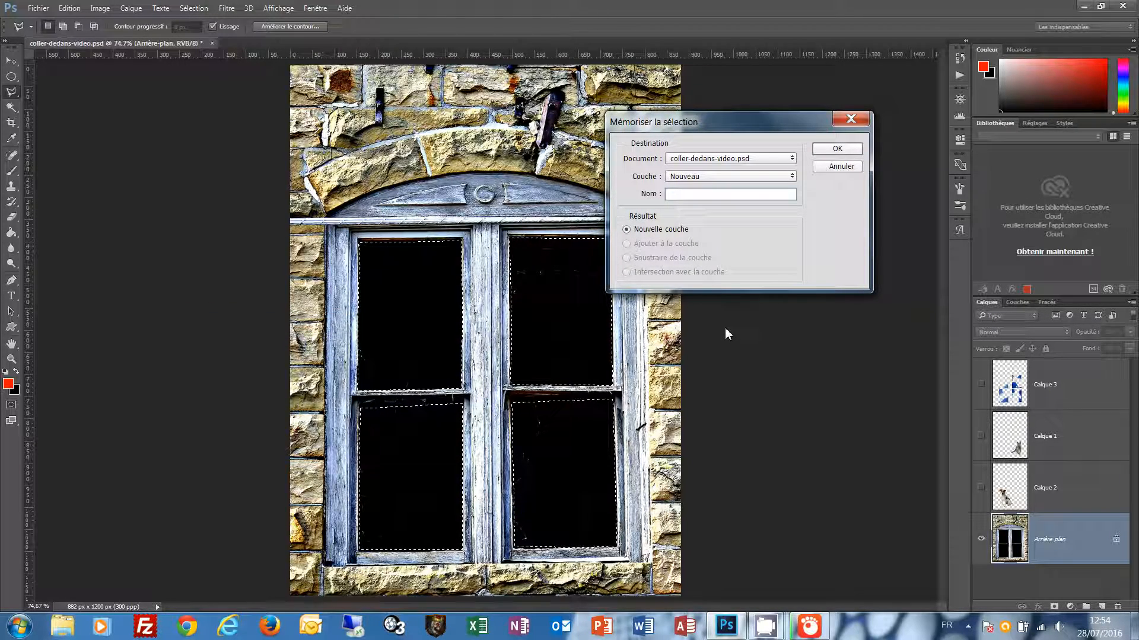
{"action": "type", "text": "fond_noir"}
{"action": "left_click", "coordinate": [838, 150]}
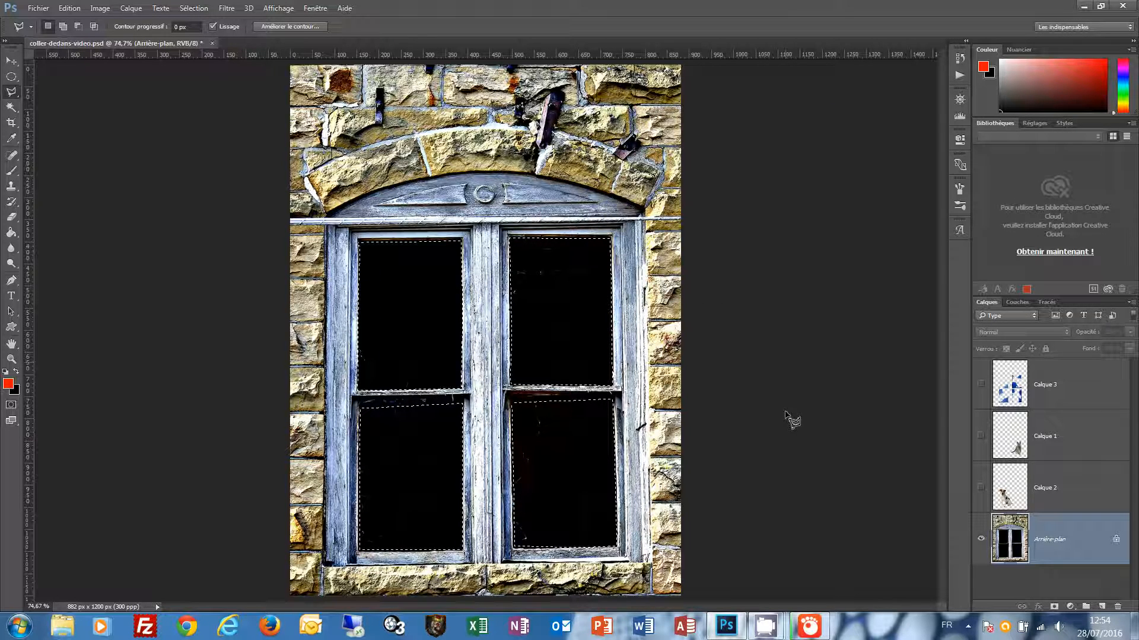
{"action": "key", "text": "ctrl+d"}
{"action": "left_click", "coordinate": [1022, 300]}
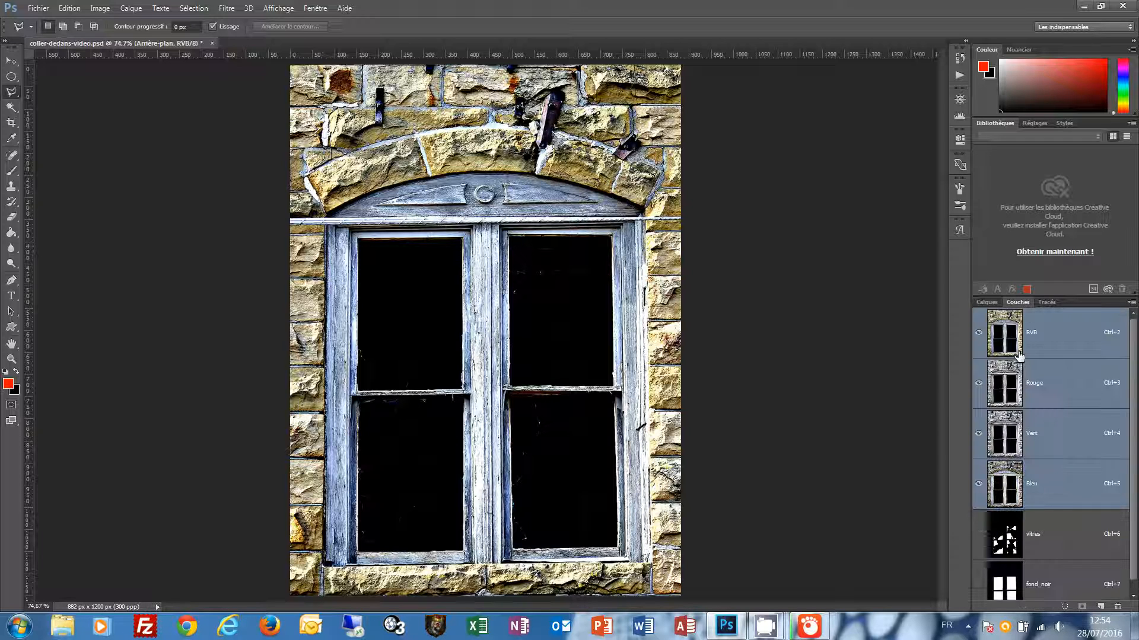
{"action": "scroll", "coordinate": [1134, 493], "scroll_direction": "down", "scroll_amount": 1}
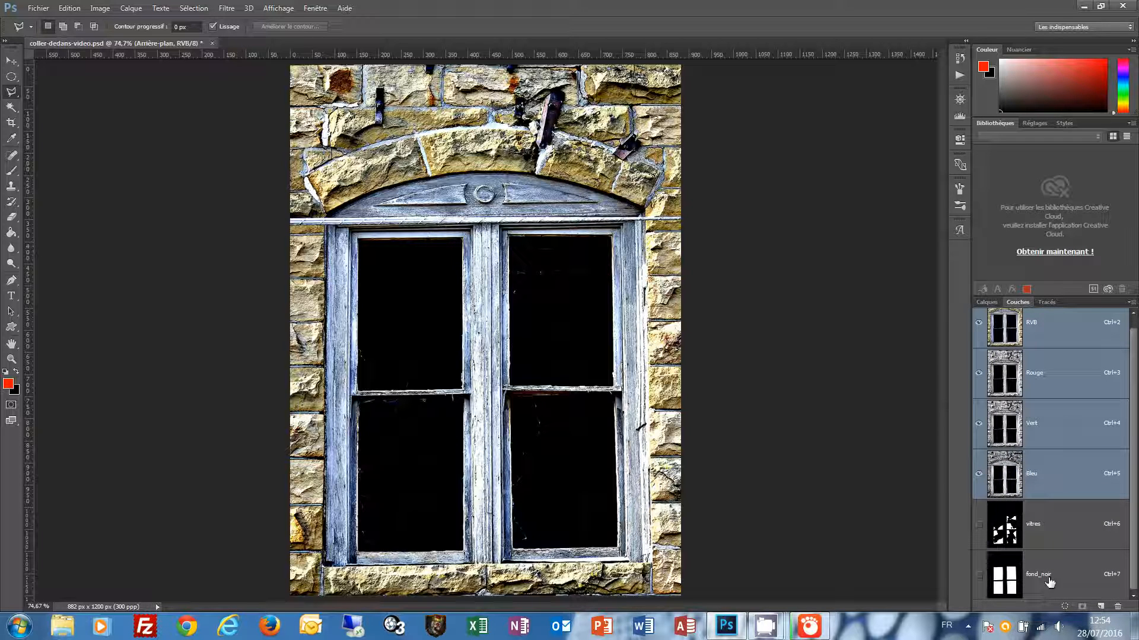
{"action": "left_click", "coordinate": [987, 301]}
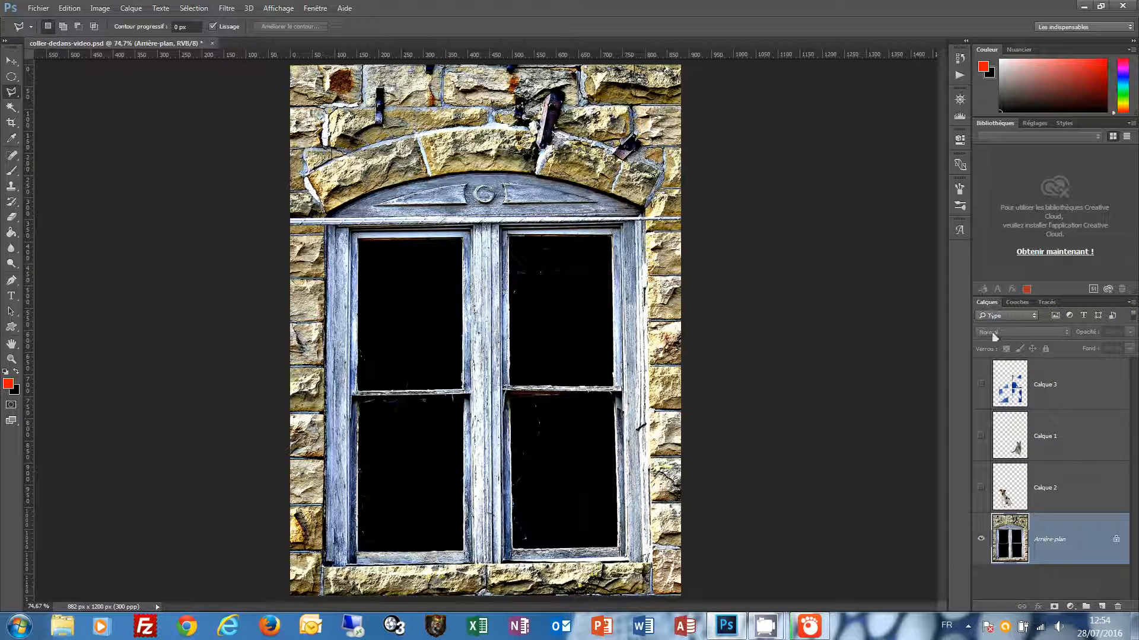
Step: Make the cat, dog and glass layers (Calque 1, Calque 2 and Calque 3) visible
{"action": "left_click", "coordinate": [982, 437]}
{"action": "left_click", "coordinate": [981, 489]}
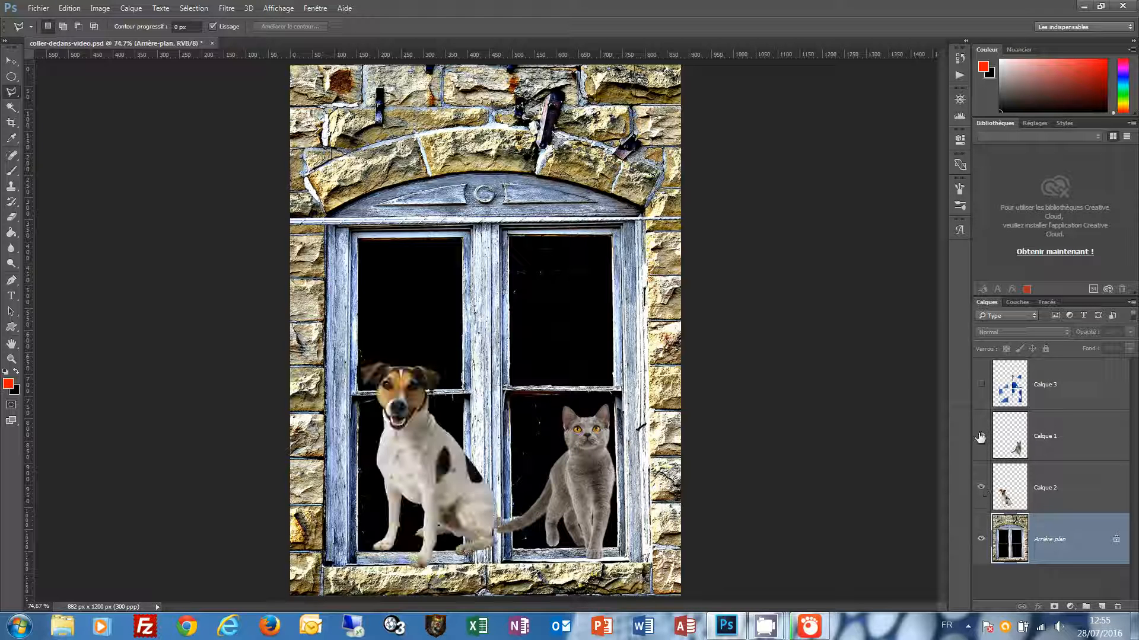
{"action": "left_click", "coordinate": [981, 384]}
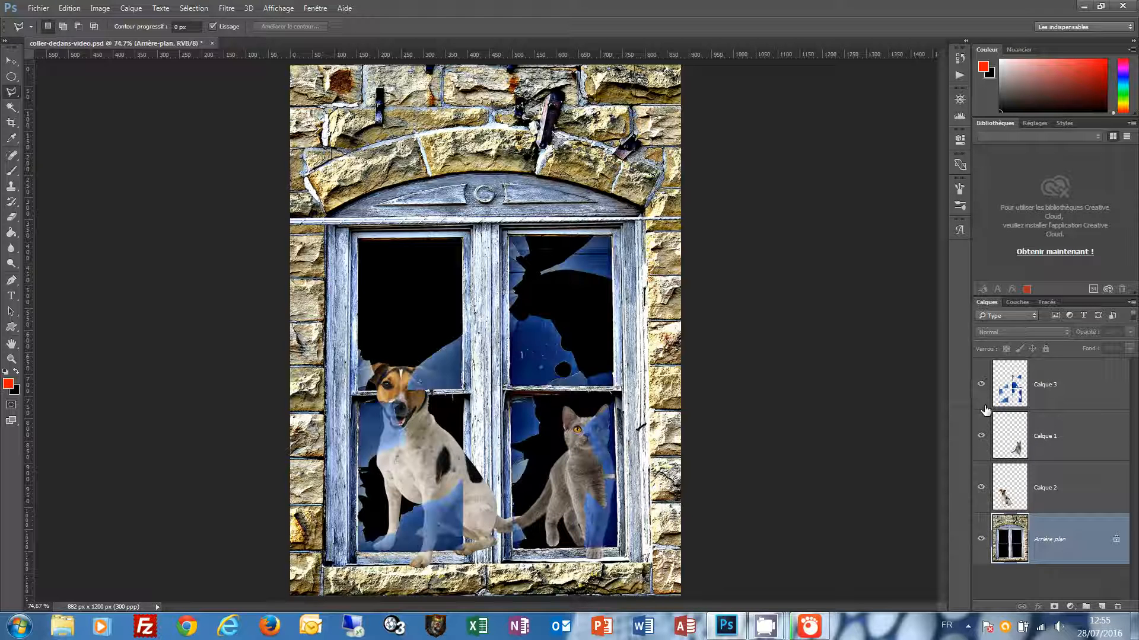
Step: Load the outline of the cat on Calque 1 as a selection and cut the cat from the layer
{"action": "left_click", "coordinate": [1018, 446], "text": "ctrl"}
{"action": "left_click", "coordinate": [1018, 448]}
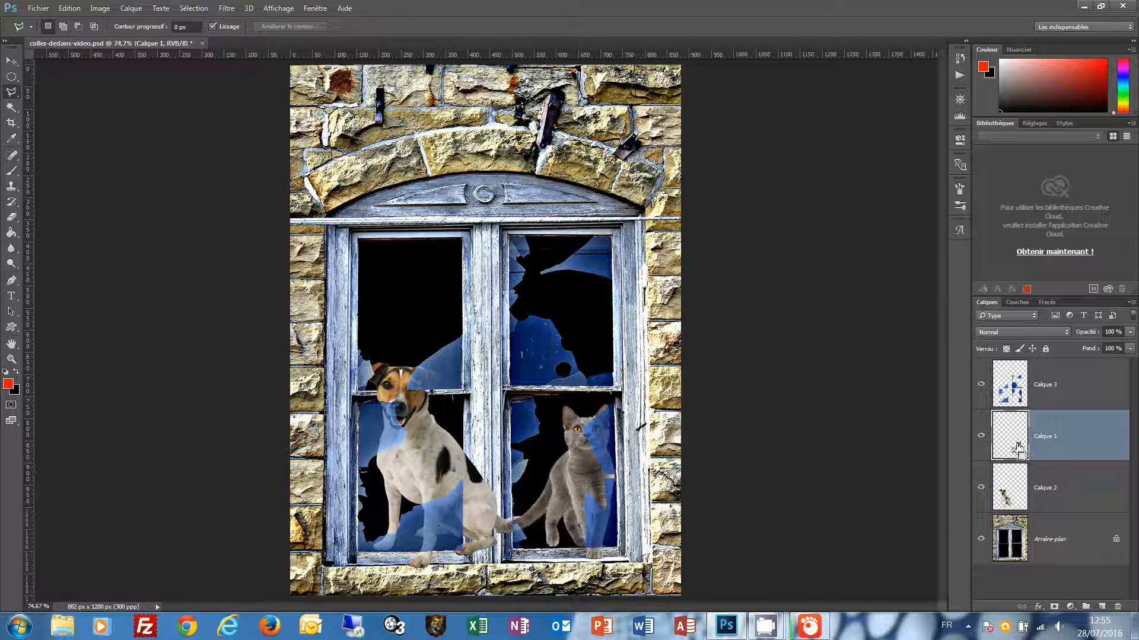
{"action": "left_click", "coordinate": [1018, 448], "text": "ctrl"}
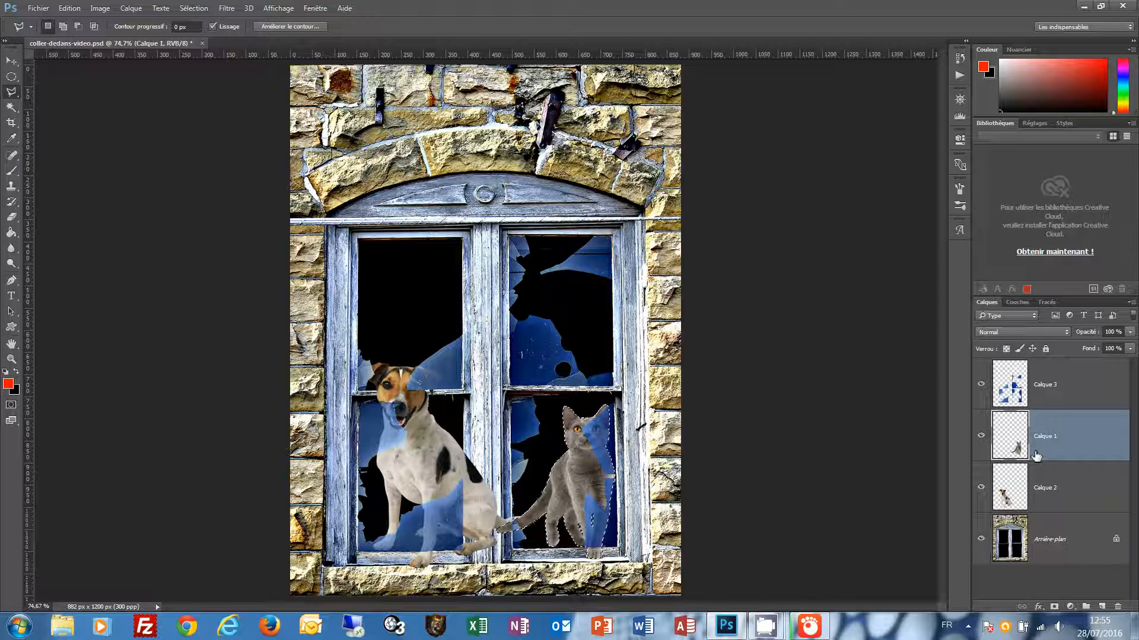
{"action": "key", "text": "ctrl+x"}
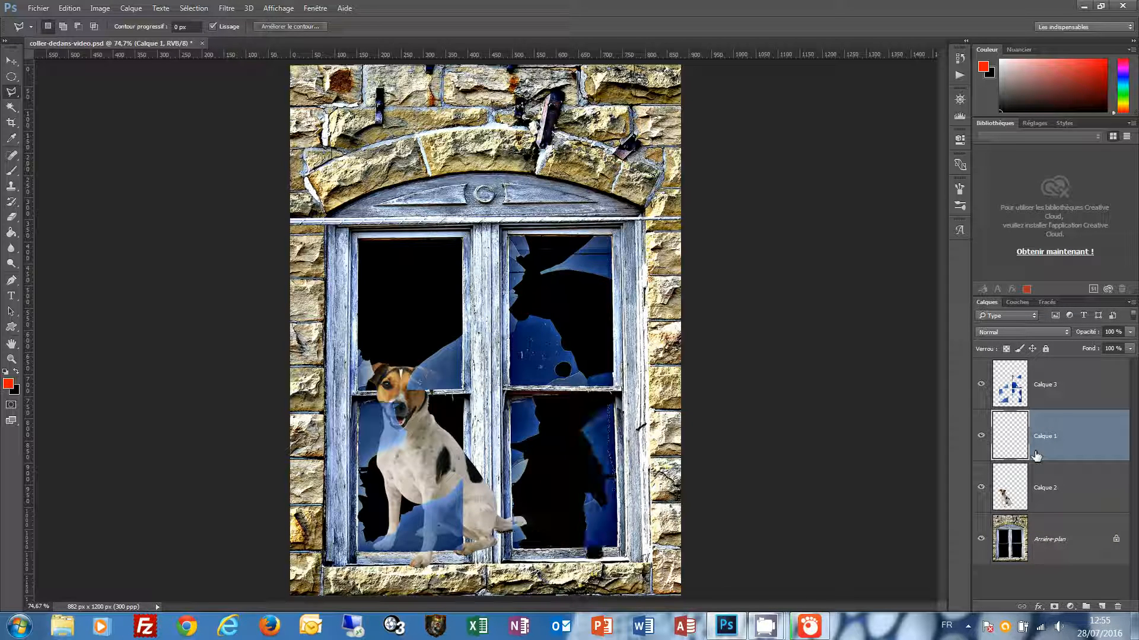
Step: Load the fond_noir channel as a selection and return to the layers
{"action": "left_click", "coordinate": [1018, 302]}
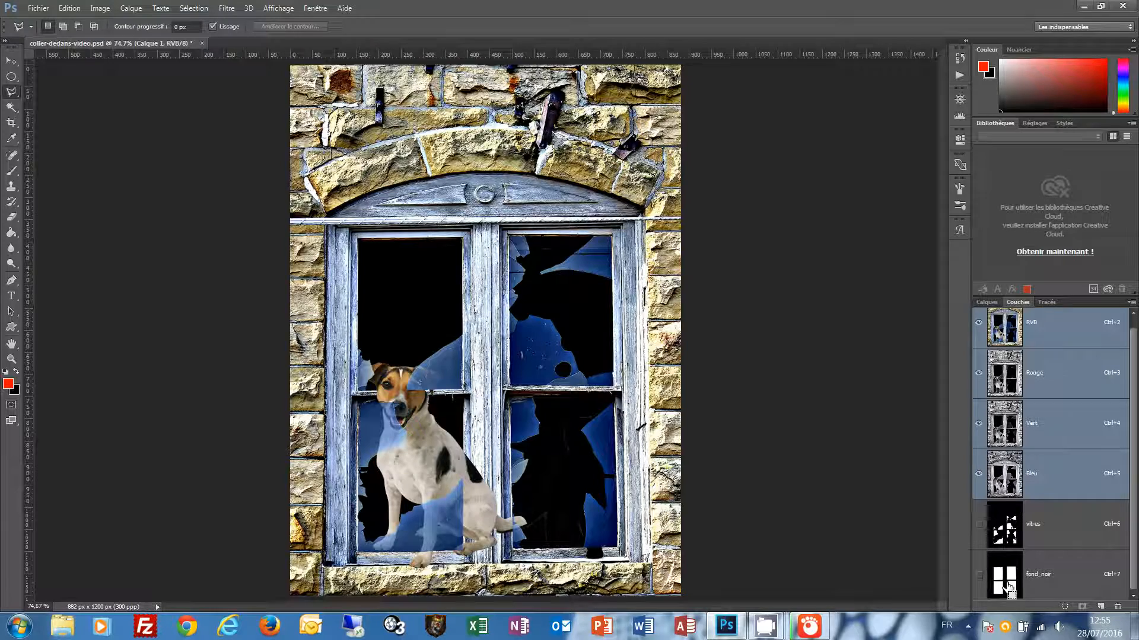
{"action": "left_click", "coordinate": [1008, 587], "text": "ctrl"}
{"action": "left_click", "coordinate": [986, 302]}
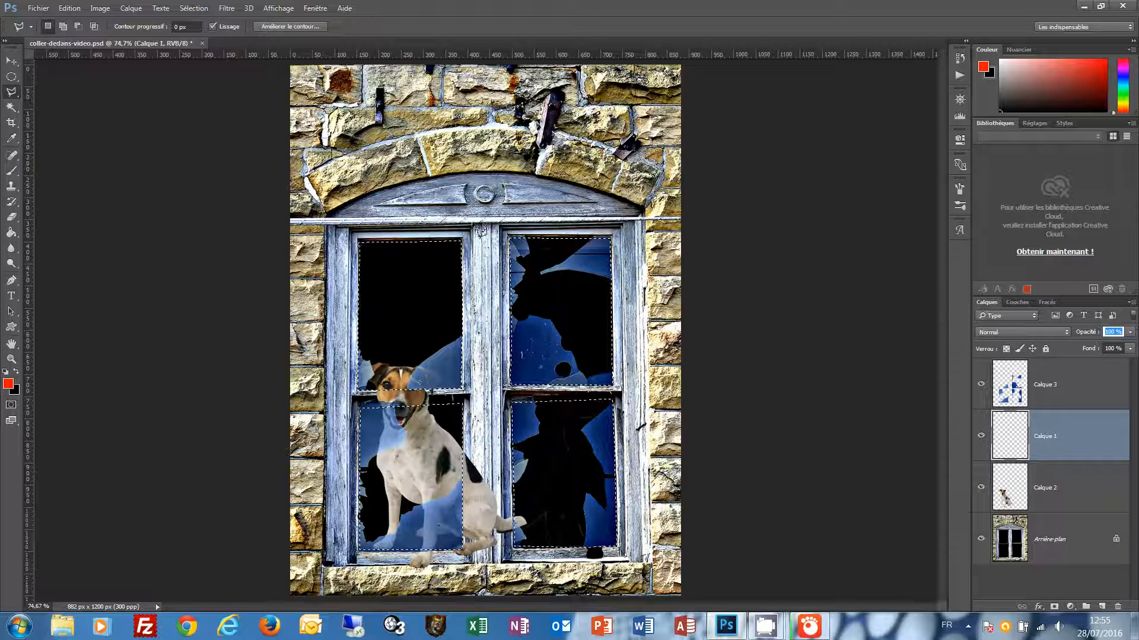
Step: Paste the cat inside the windowpane selection with Coller dedans and move it into the lower-right pane
{"action": "left_click", "coordinate": [70, 9]}
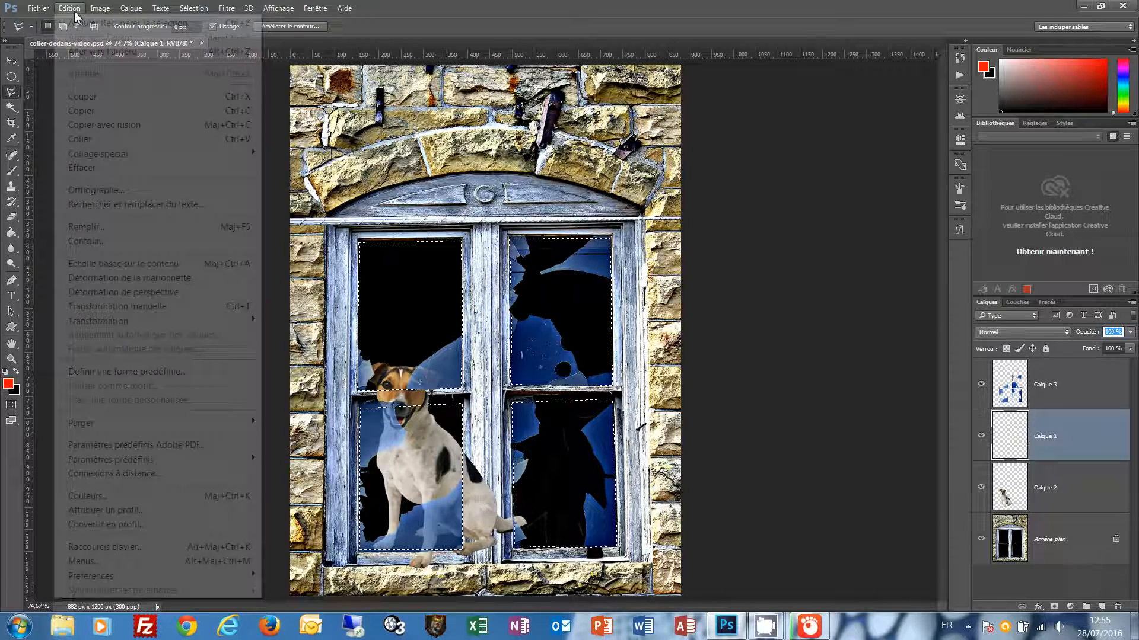
{"action": "mouse_move", "coordinate": [101, 157]}
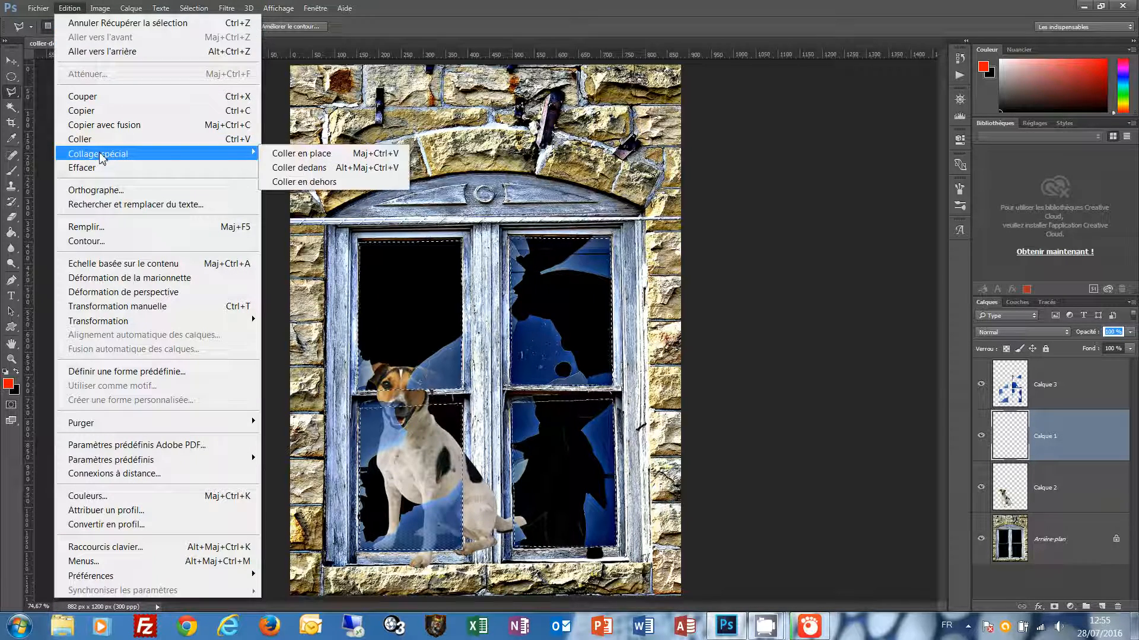
{"action": "left_click", "coordinate": [299, 167]}
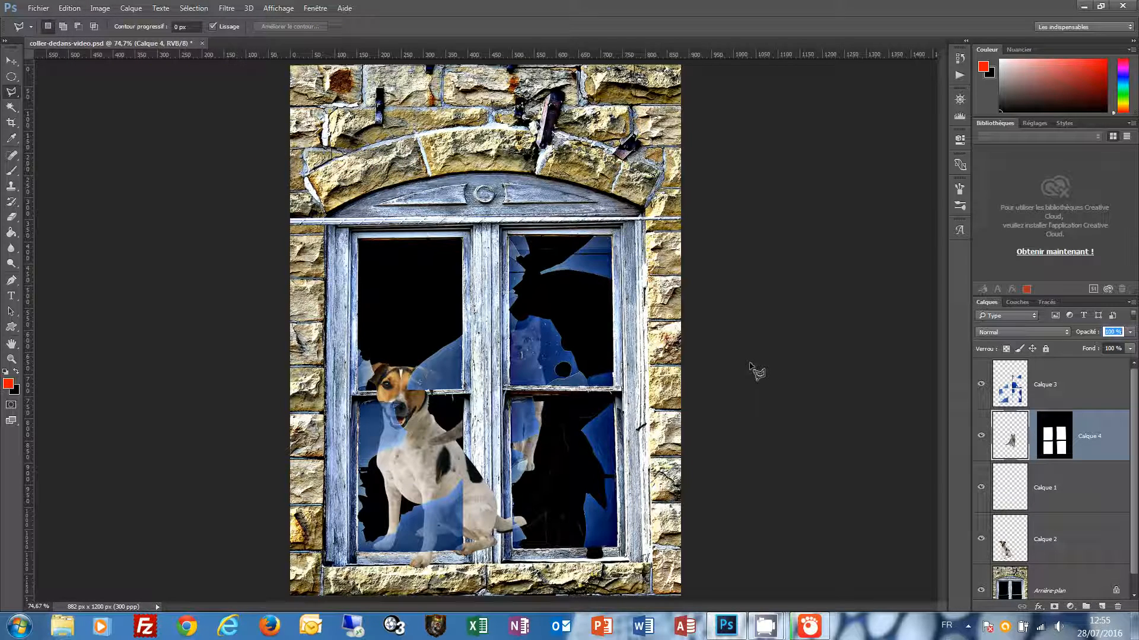
{"action": "left_click", "coordinate": [11, 61]}
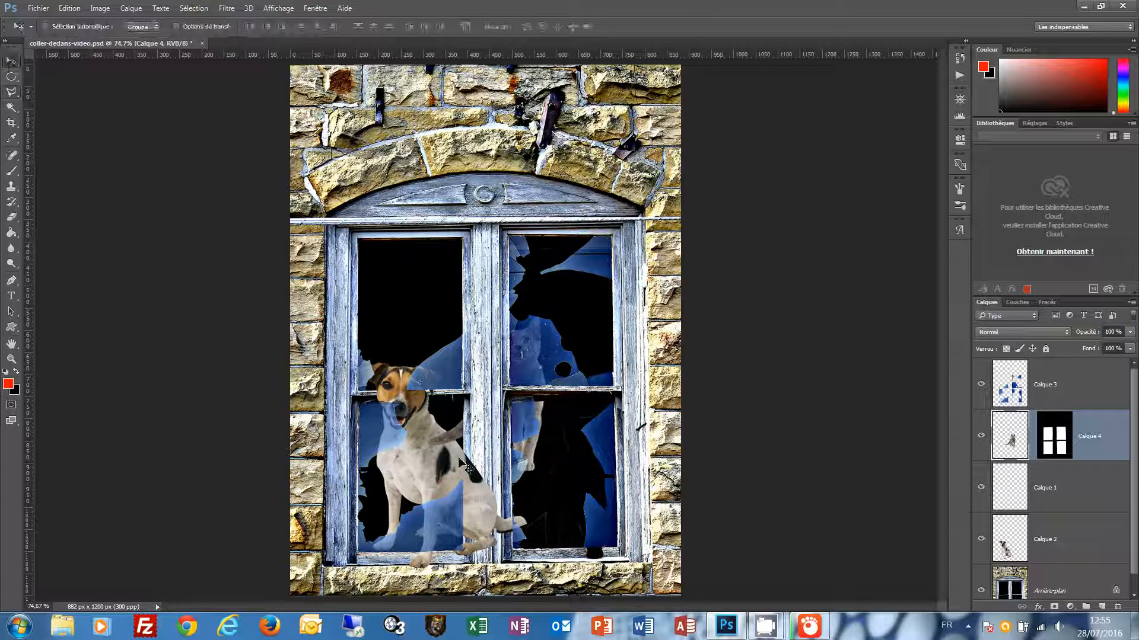
{"action": "left_click_drag", "start_coordinate": [536, 451], "coordinate": [598, 525]}
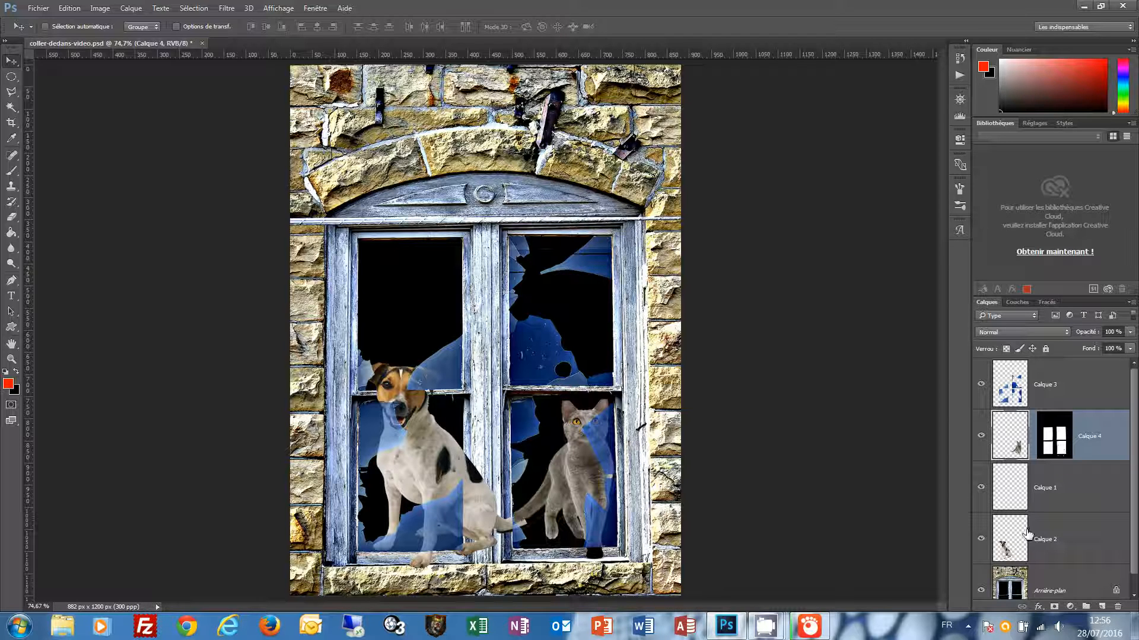
Step: Delete the empty layer Calque 1
{"action": "left_click", "coordinate": [1012, 496]}
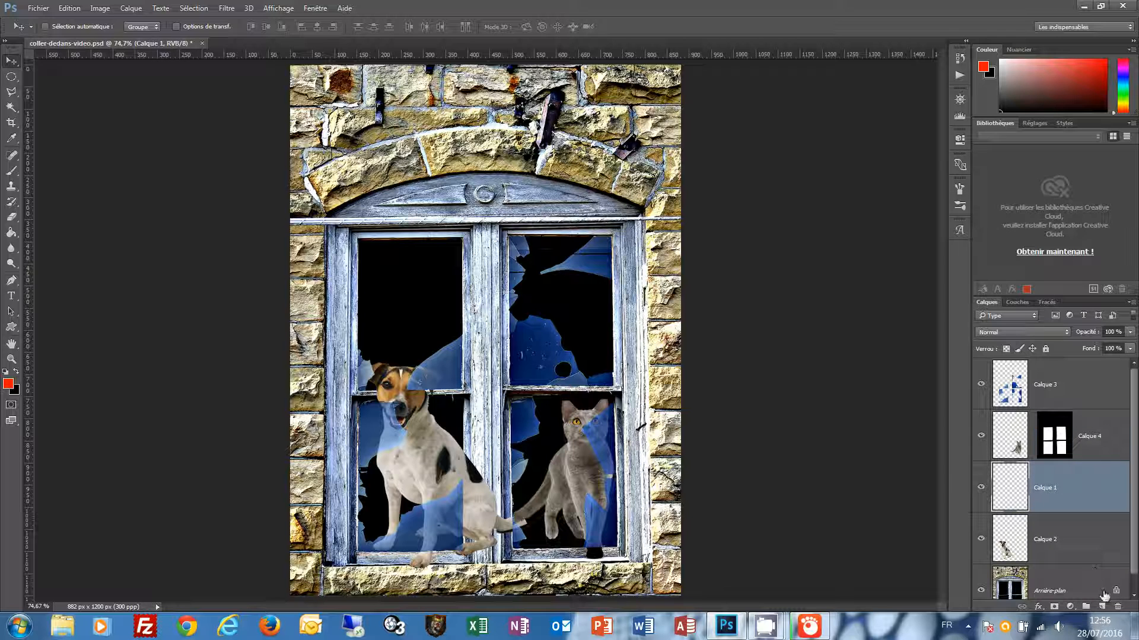
{"action": "left_click", "coordinate": [1117, 608]}
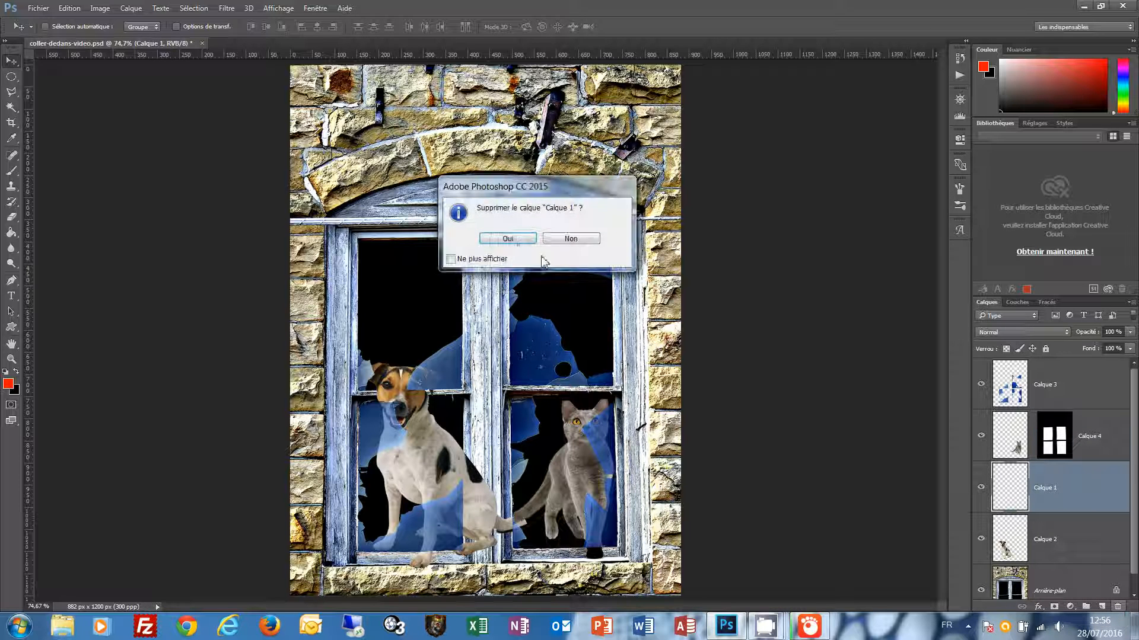
{"action": "left_click", "coordinate": [503, 244]}
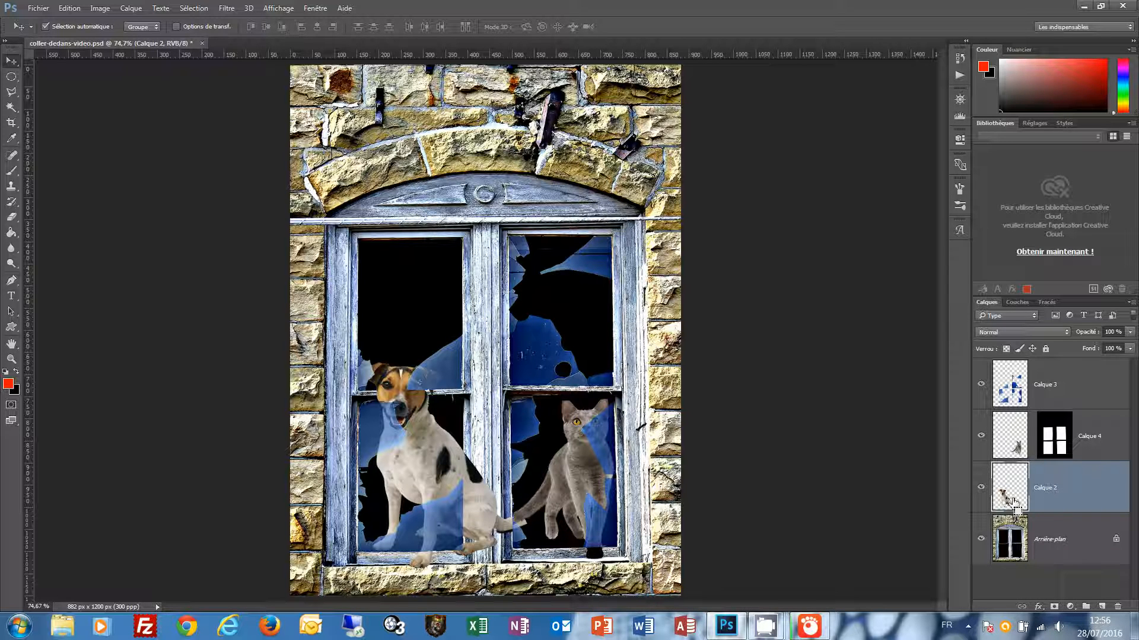
Step: Select the dog's outline on Calque 2 and cut it, and load the fond_noir channel as a selection for the layers
{"action": "left_click", "coordinate": [1014, 506], "text": "ctrl"}
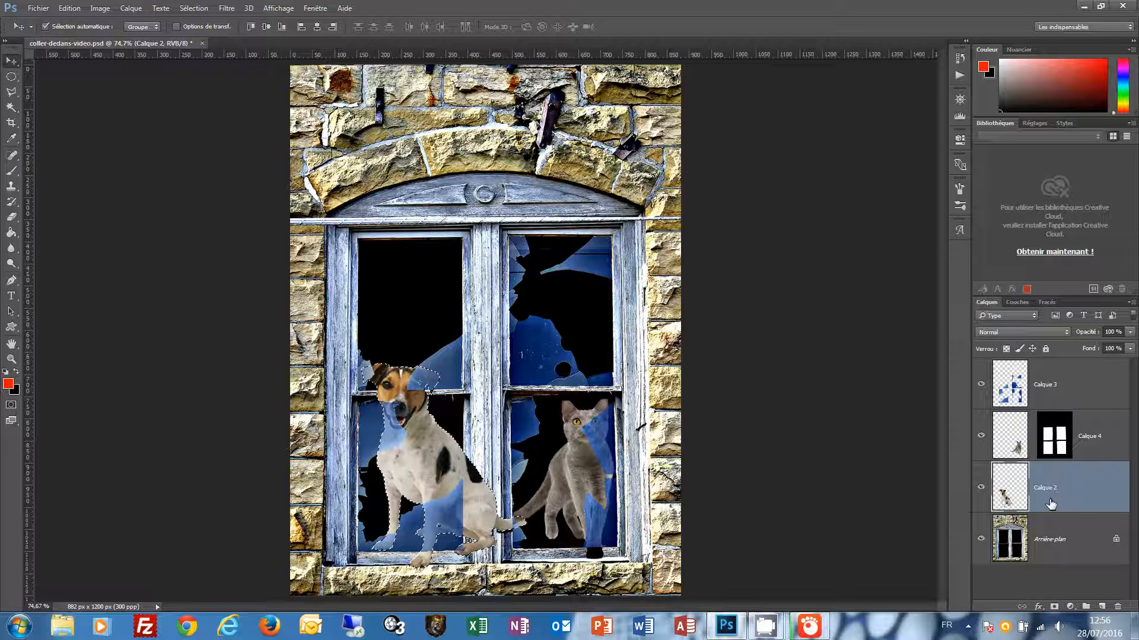
{"action": "key", "text": "ctrl+x"}
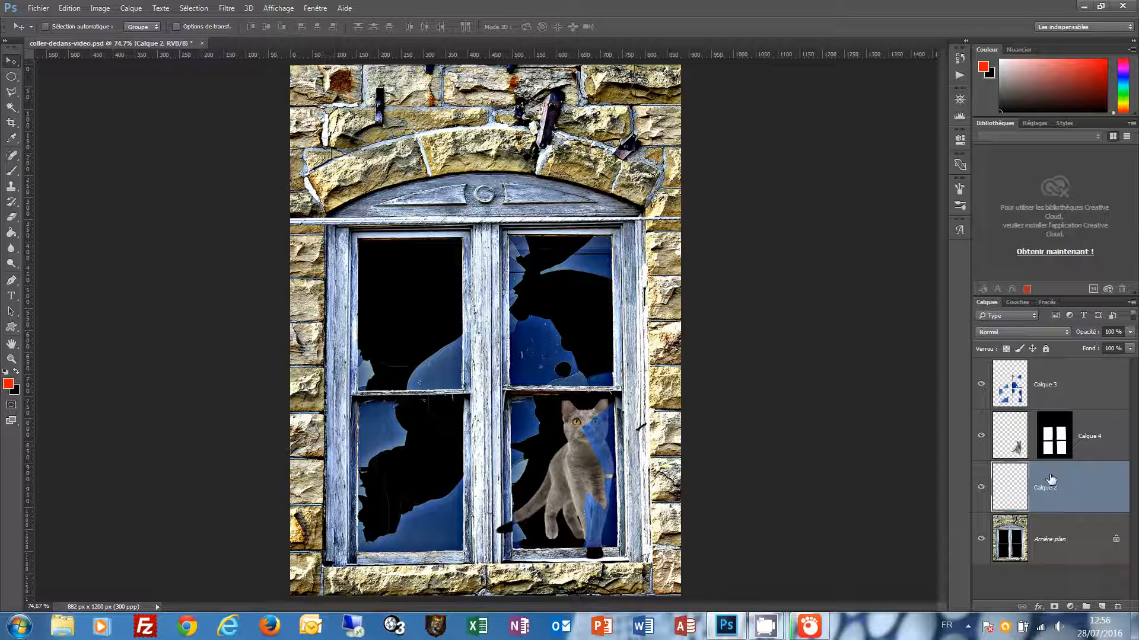
{"action": "left_click", "coordinate": [1017, 302]}
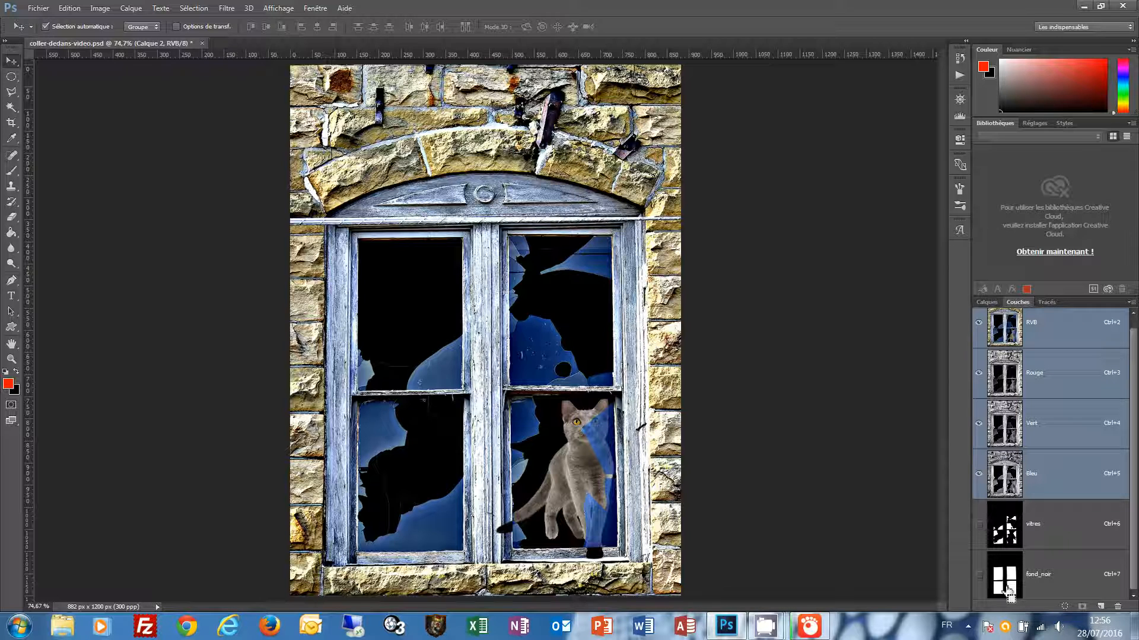
{"action": "left_click", "coordinate": [1008, 590], "text": "ctrl"}
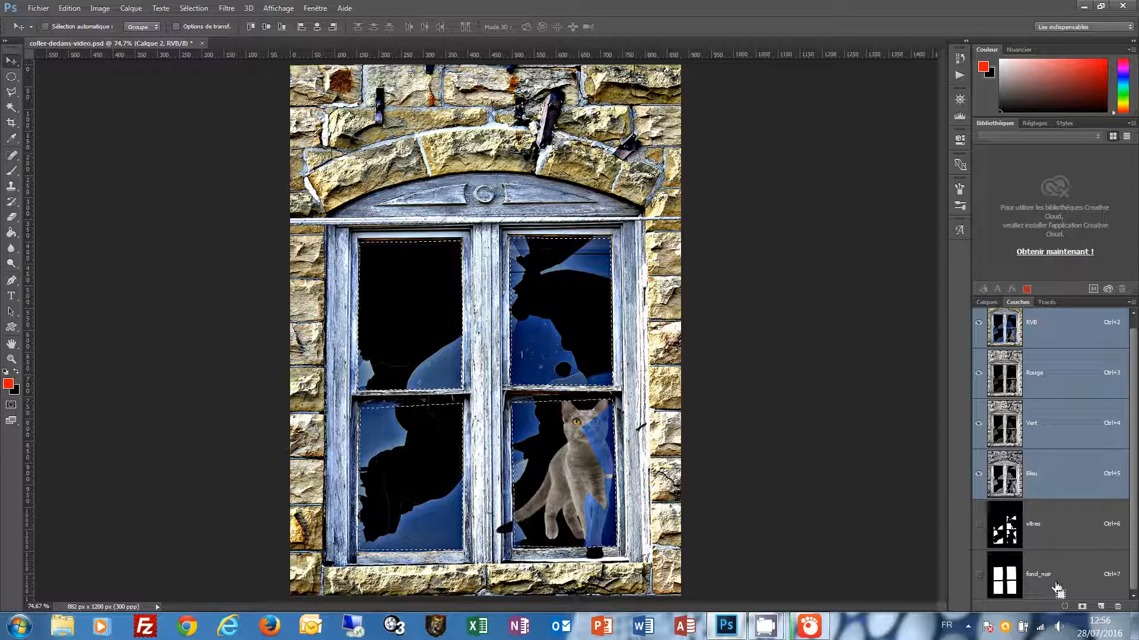
{"action": "left_click", "coordinate": [987, 302]}
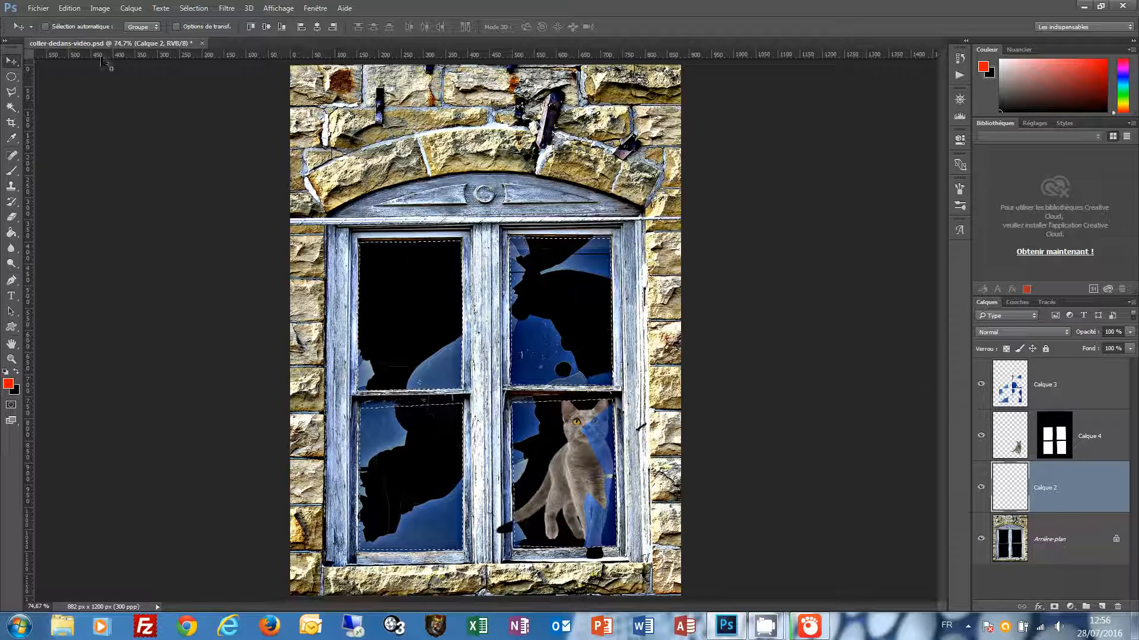
Step: Paste the dog inside the windowpane selection with Coller dedans and move it down behind the left-hand panes, with its head at the crossbar
{"action": "left_click", "coordinate": [73, 13]}
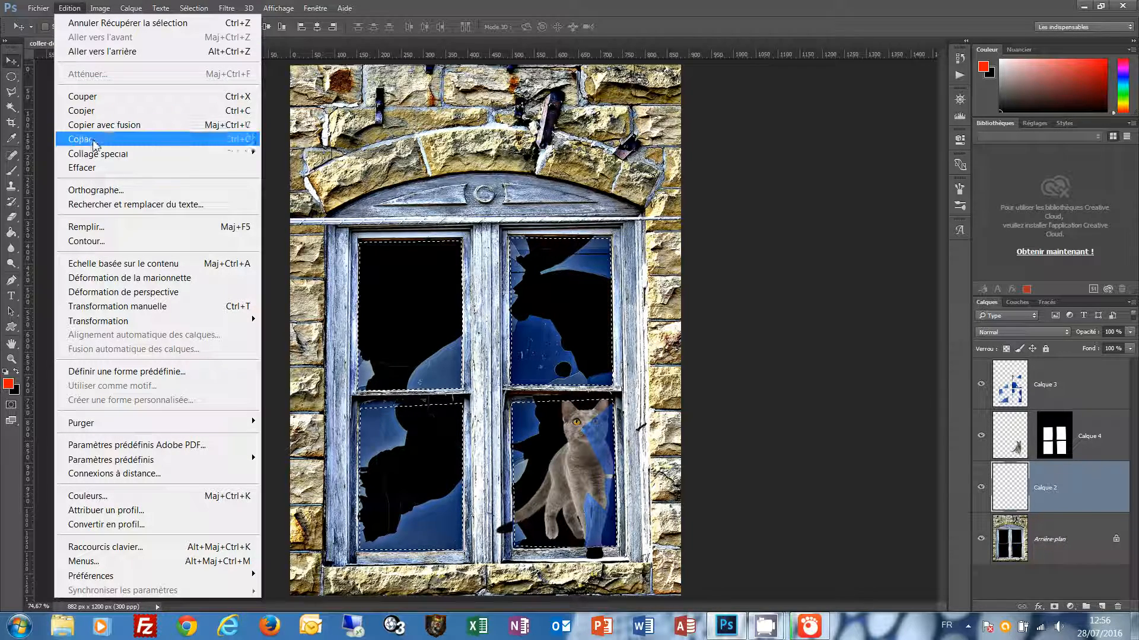
{"action": "mouse_move", "coordinate": [95, 158]}
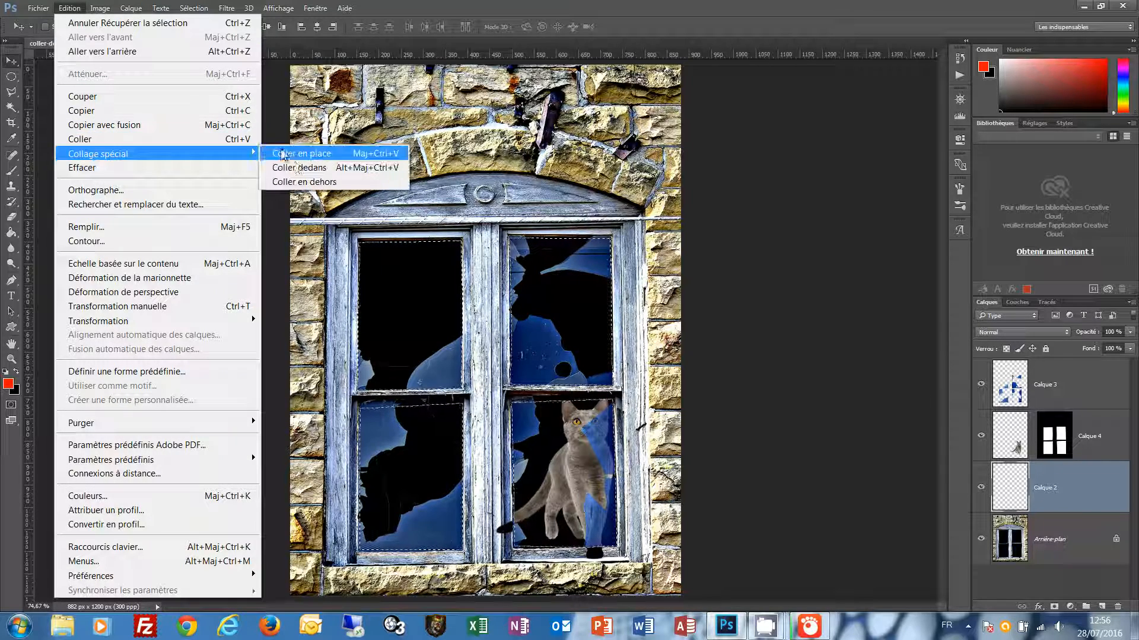
{"action": "left_click", "coordinate": [314, 167]}
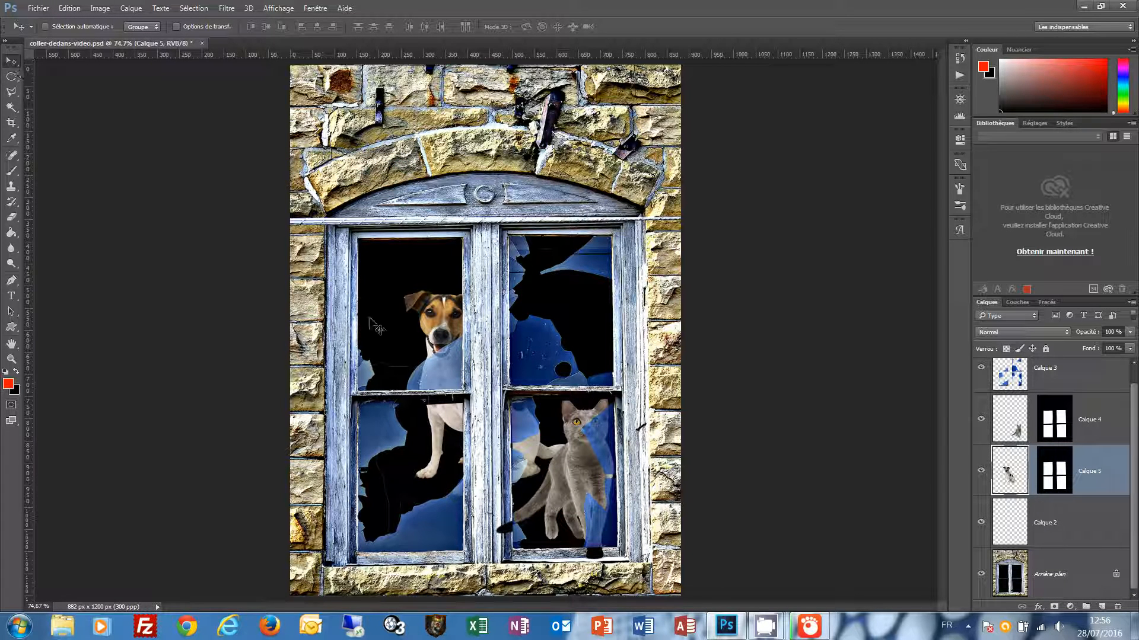
{"action": "left_click_drag", "start_coordinate": [449, 328], "coordinate": [391, 403]}
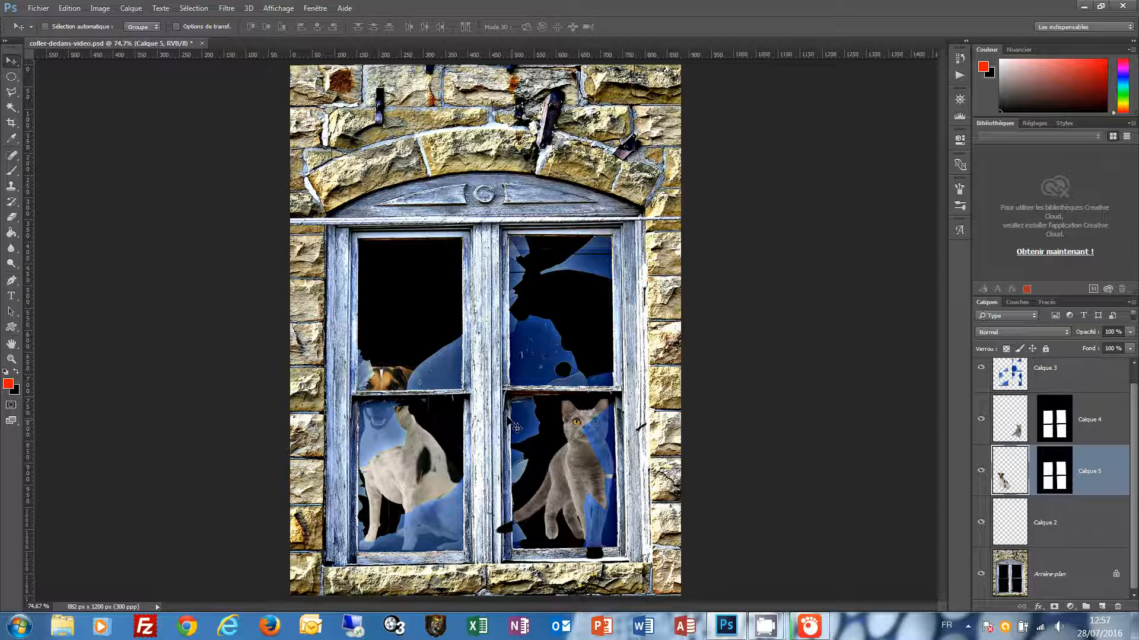
Step: Delete the empty layer Calque 2 and switch to the Hand tool
{"action": "left_click", "coordinate": [1029, 533]}
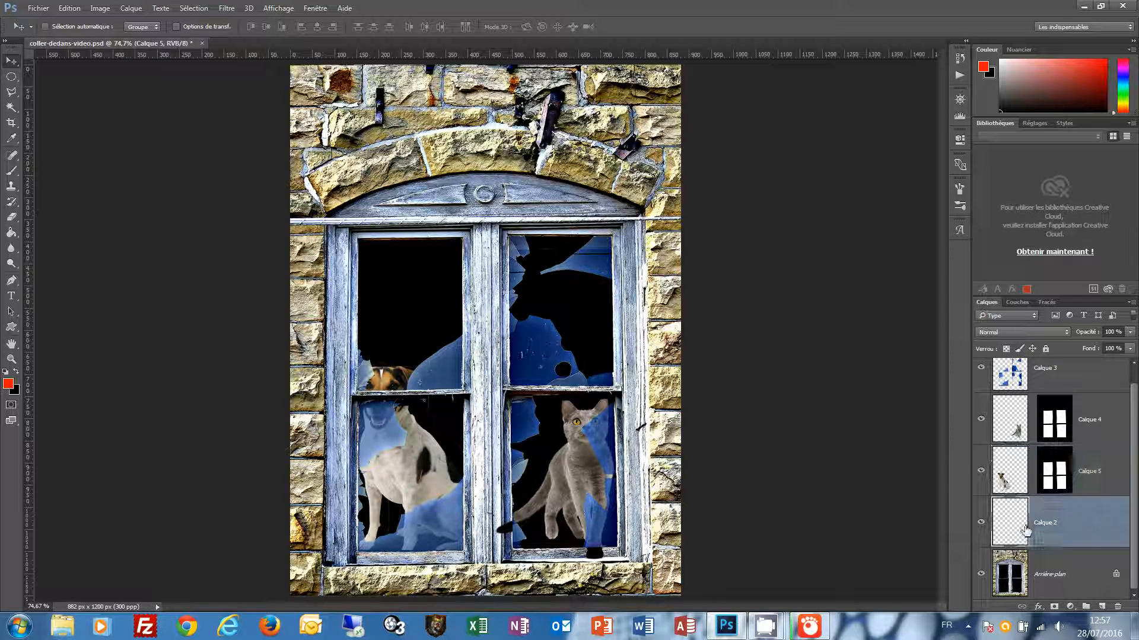
{"action": "left_click", "coordinate": [1120, 607]}
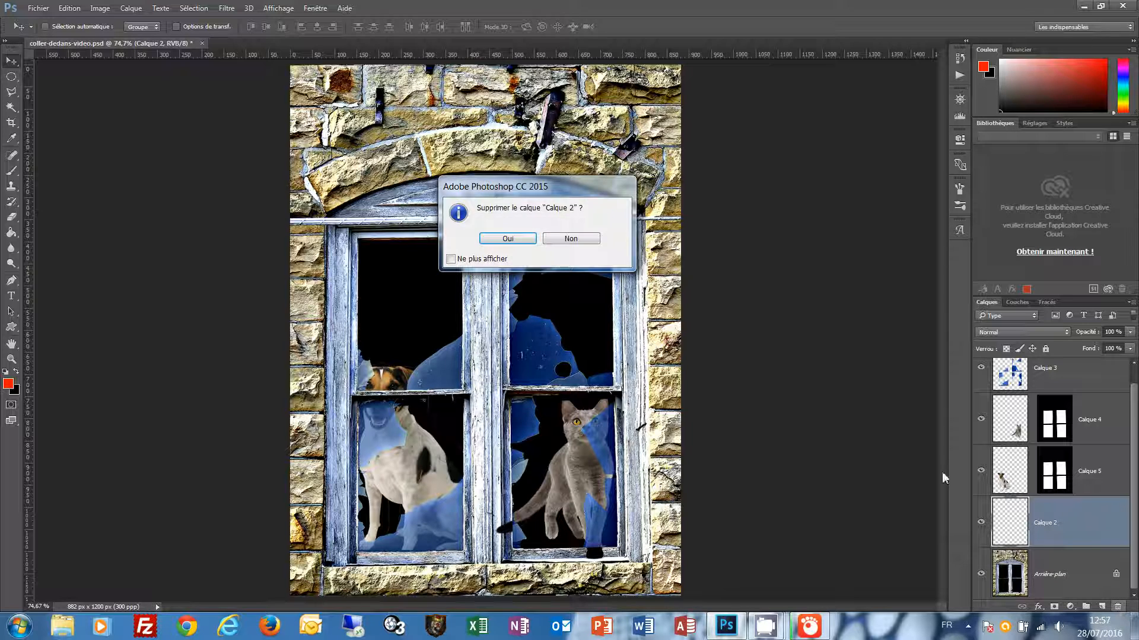
{"action": "left_click", "coordinate": [505, 239]}
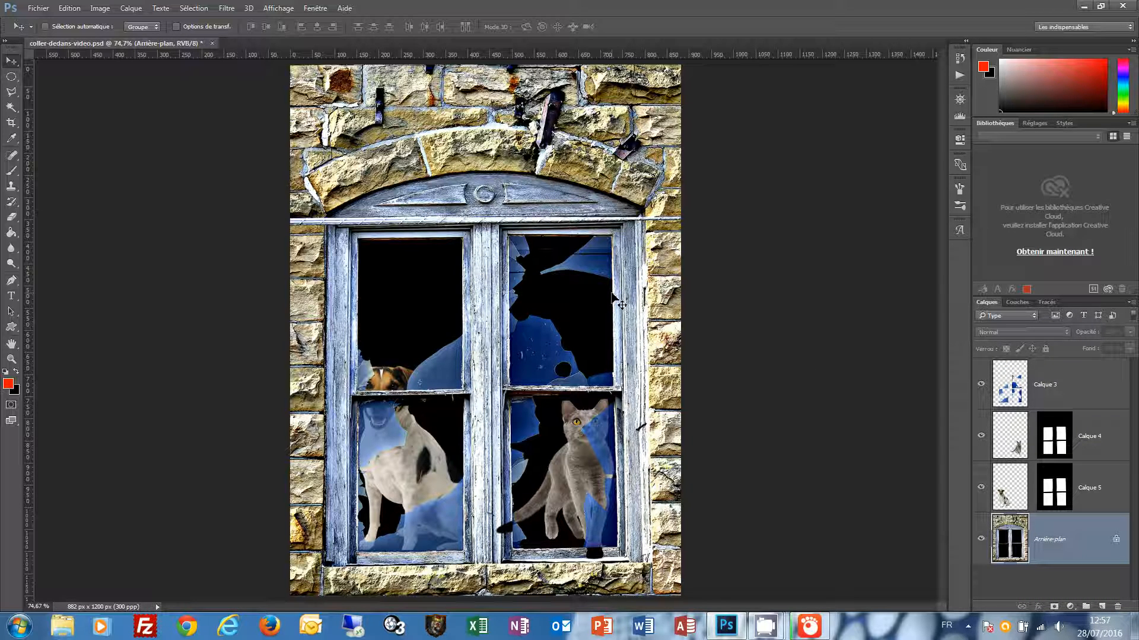
{"action": "left_click", "coordinate": [11, 347]}
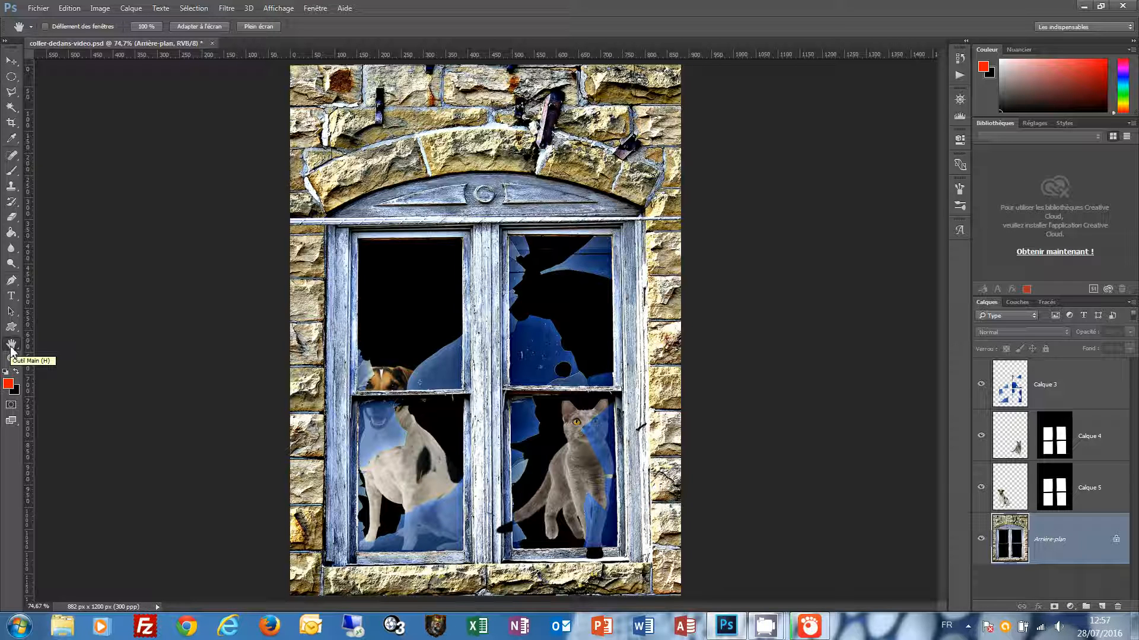